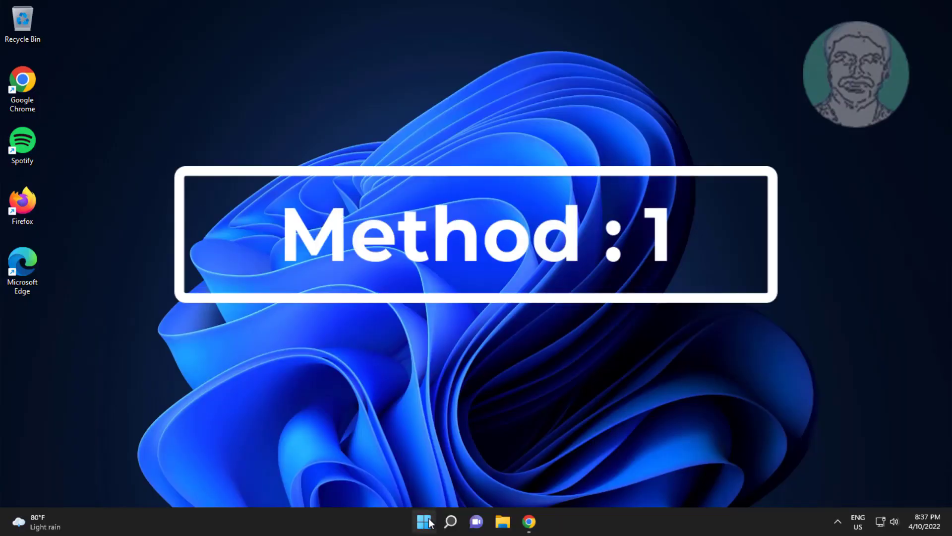
# Open Settings' Troubleshoot page and list the other troubleshooters, including Playing Audio.
pyautogui.click(426, 522)
pyautogui.click(616, 168)
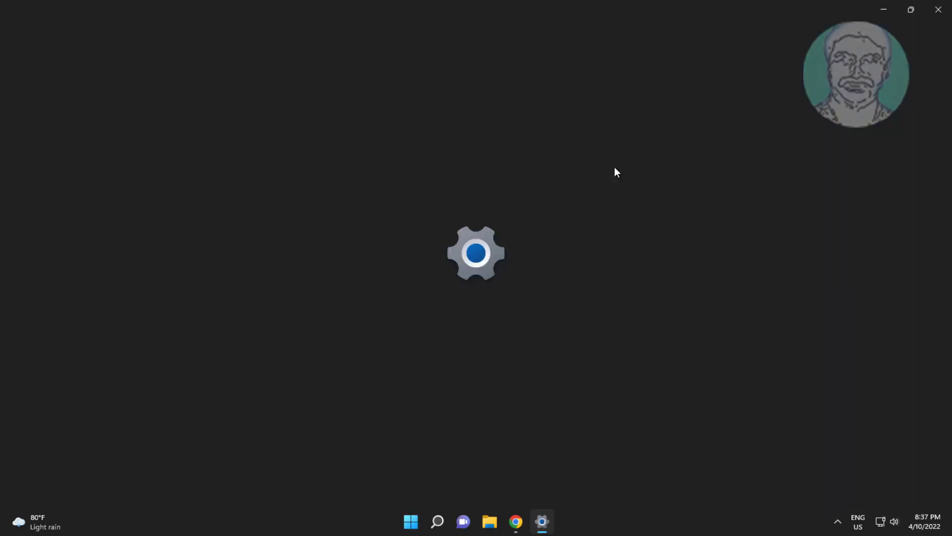
pyautogui.scroll(-5, 374, 330)
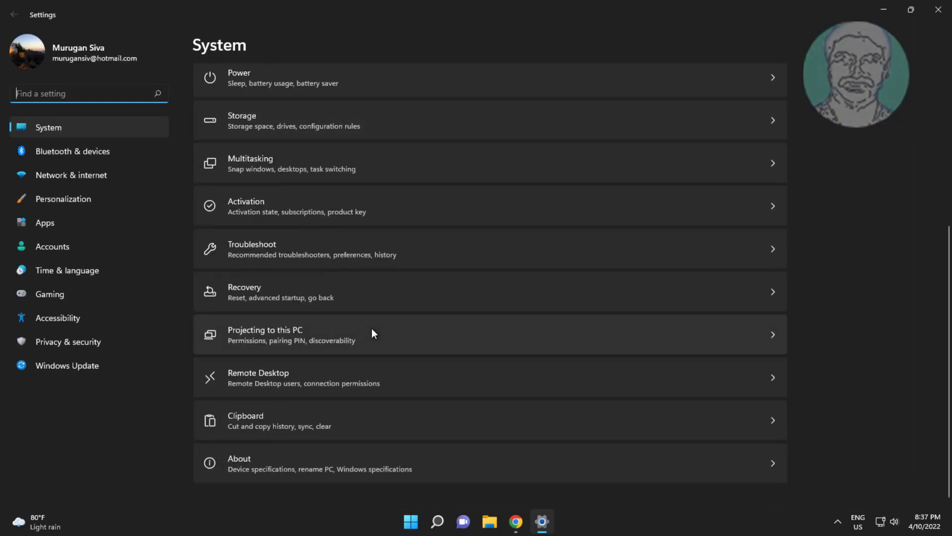
pyautogui.click(300, 251)
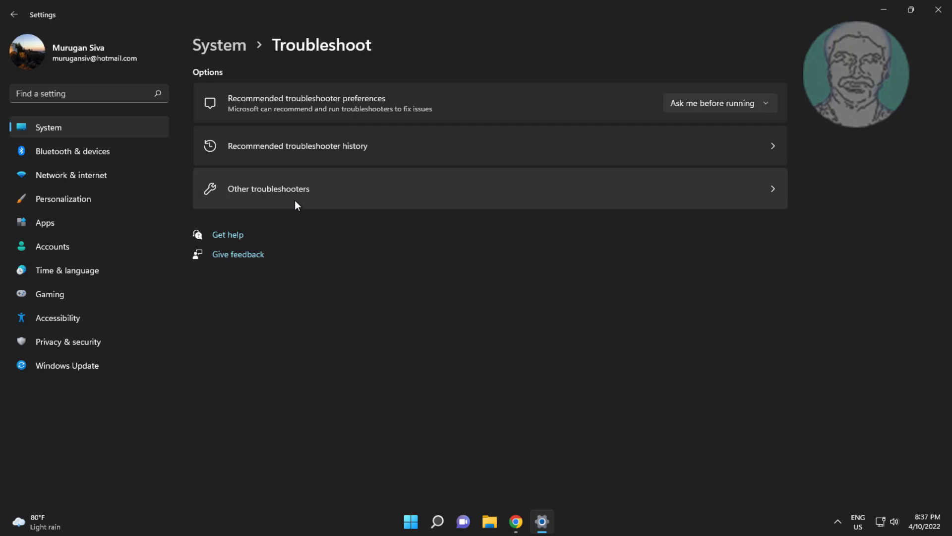
pyautogui.click(295, 205)
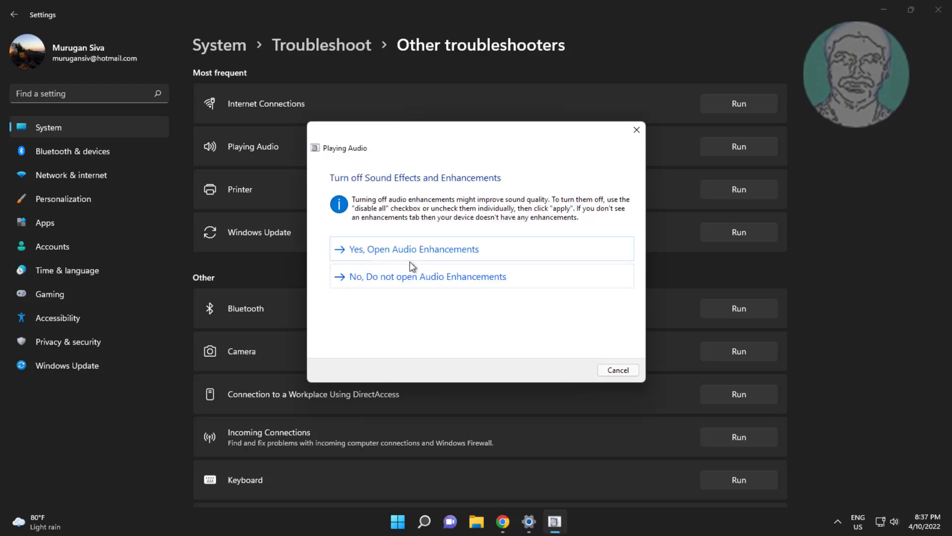
# Decline opening Audio Enhancements, then close the troubleshooter after its device check.
pyautogui.click(440, 277)
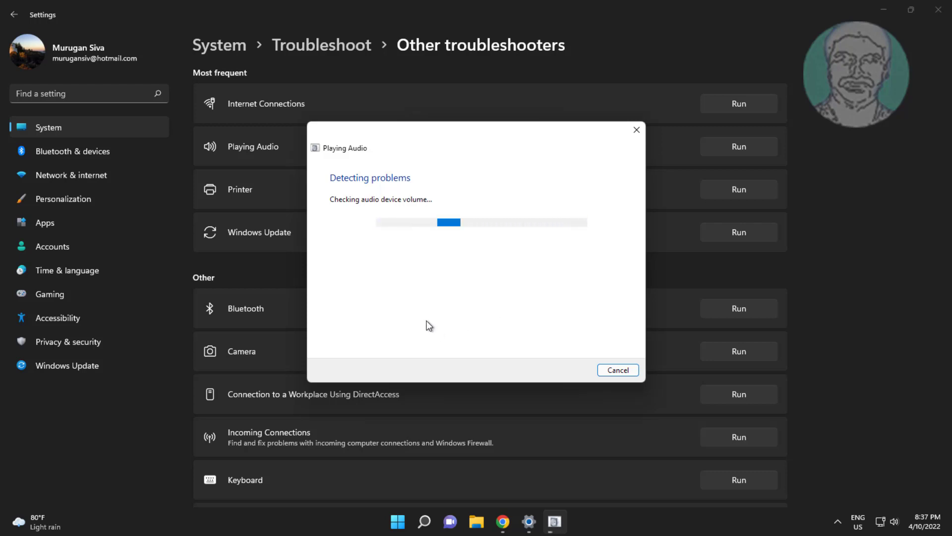
pyautogui.click(618, 372)
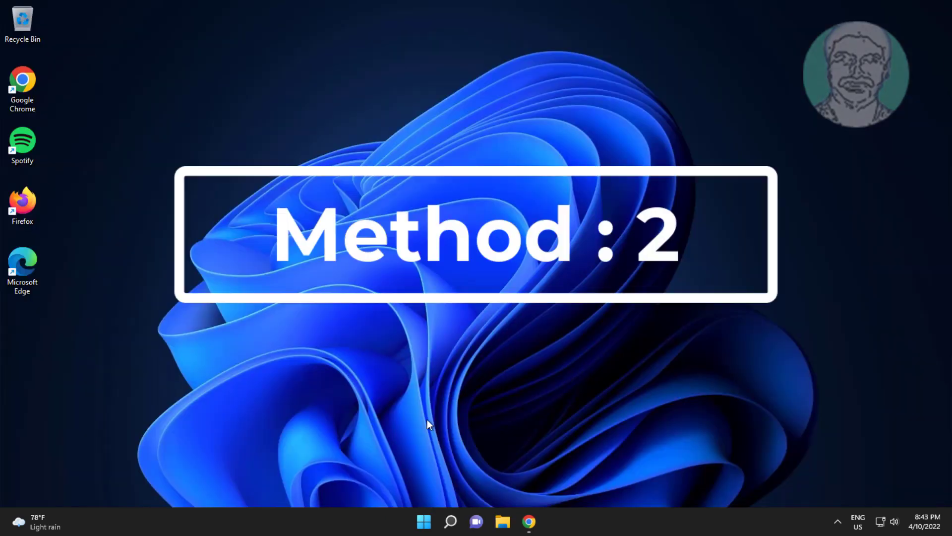
# Search for 'regedit' and run Registry Editor as administrator, approving the UAC prompt.
pyautogui.click(452, 526)
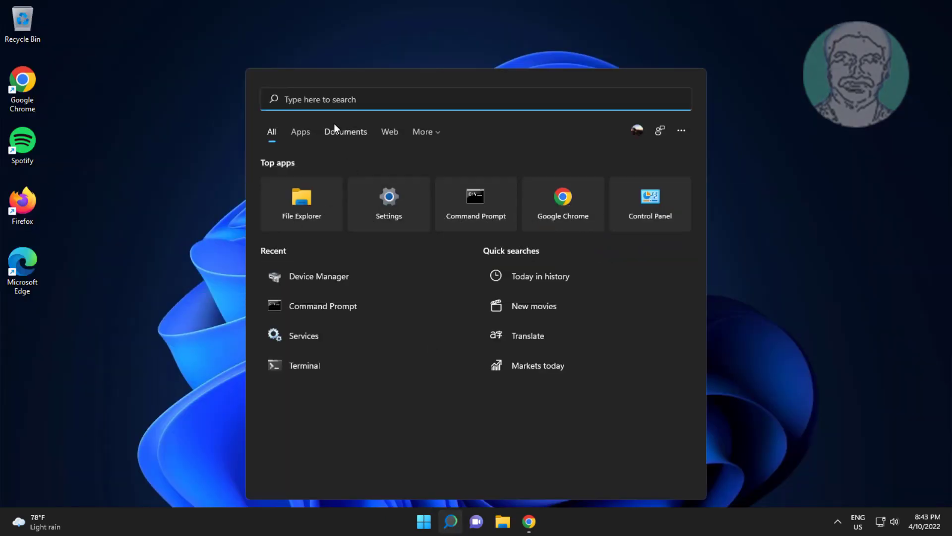
pyautogui.write('reged')
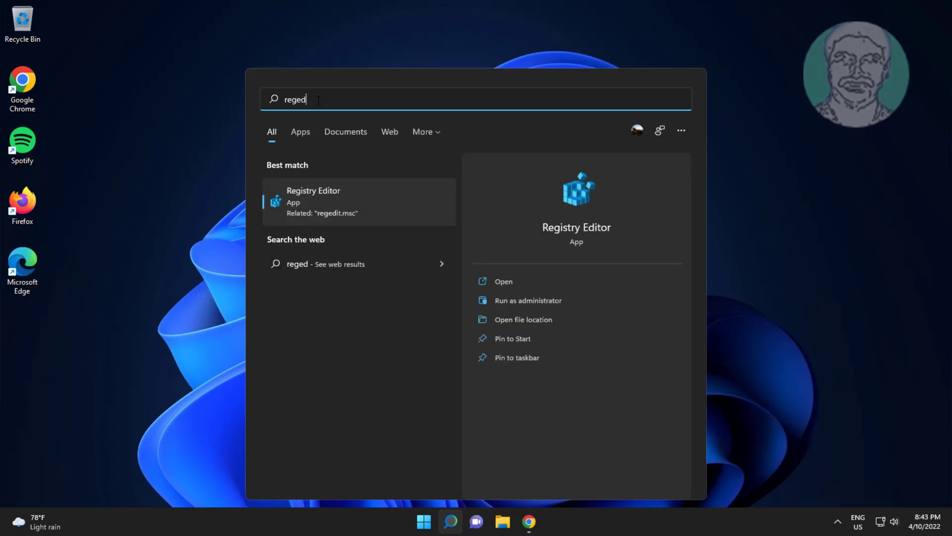
pyautogui.write('it')
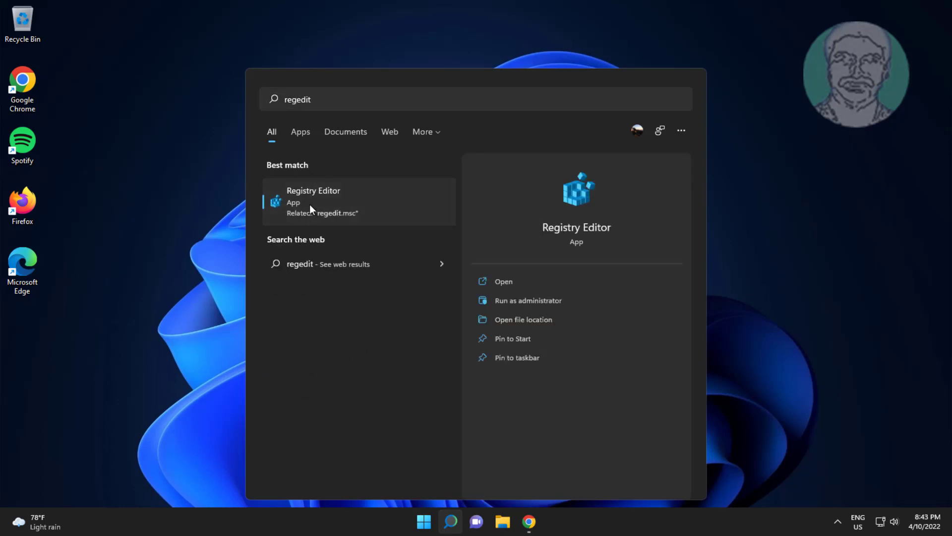
pyautogui.rightClick(309, 204)
pyautogui.click(368, 222)
pyautogui.click(414, 355)
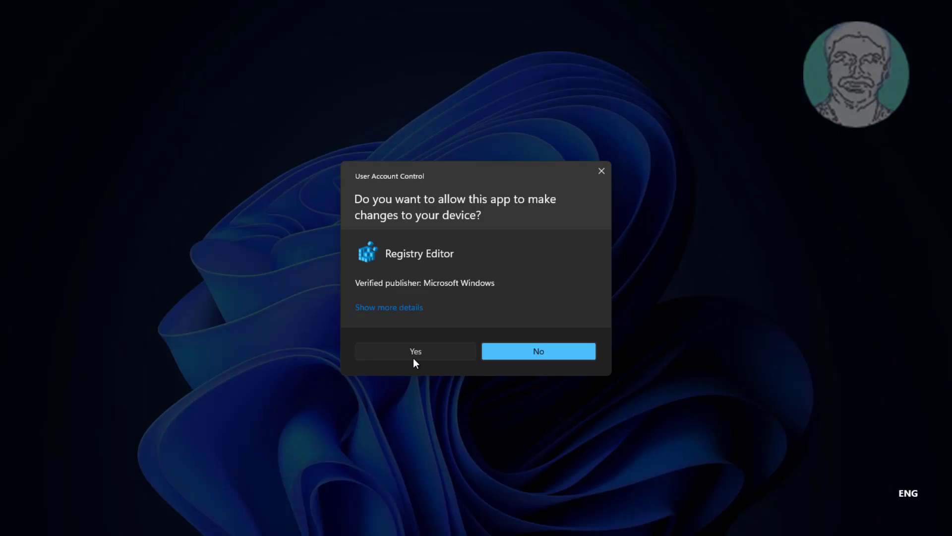
# Expand the registry tree through HKEY_LOCAL_MACHINE, SYSTEM, ControlSet001 and Control.
pyautogui.click(17, 76)
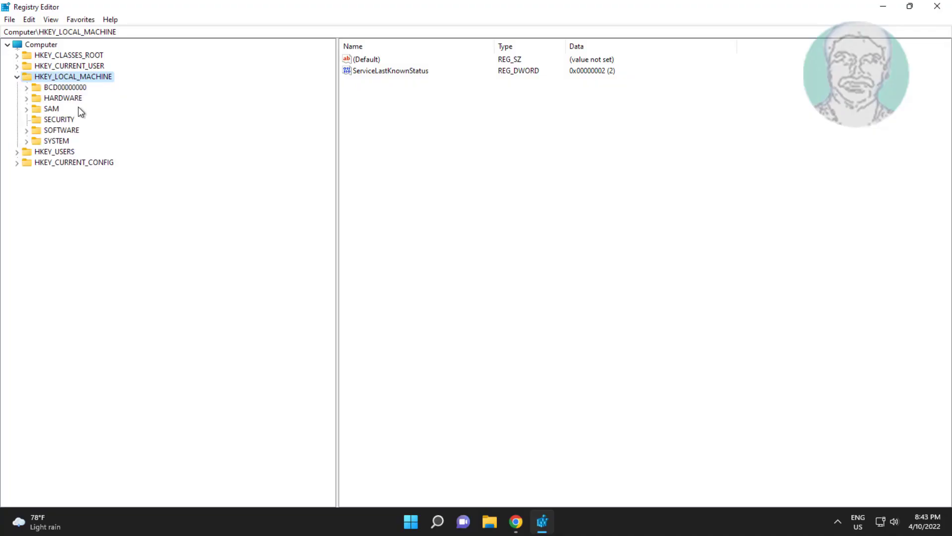
pyautogui.click(63, 142)
pyautogui.click(26, 141)
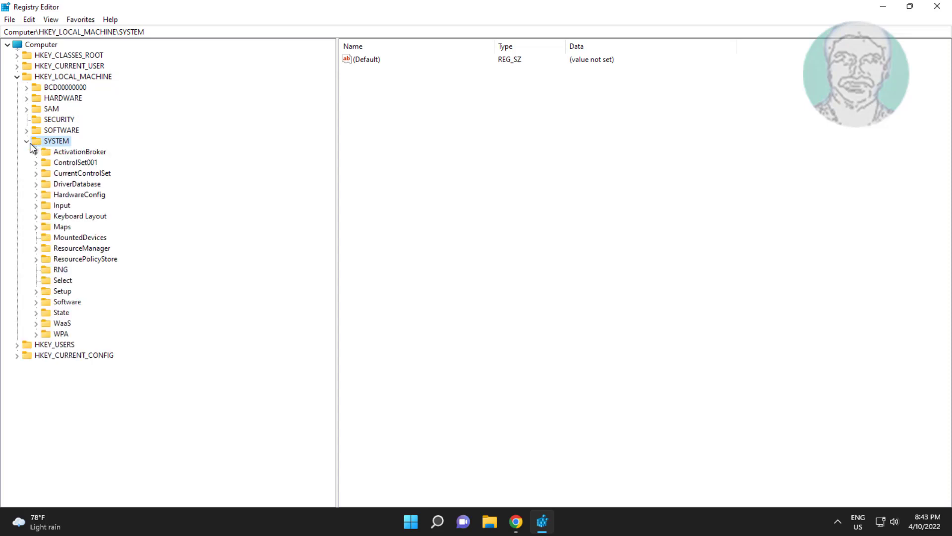
pyautogui.click(84, 163)
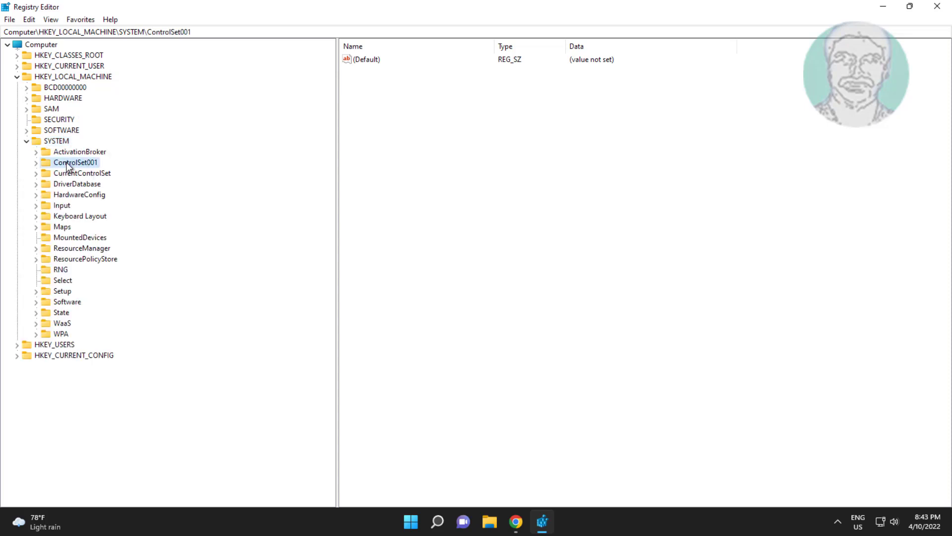
pyautogui.click(37, 163)
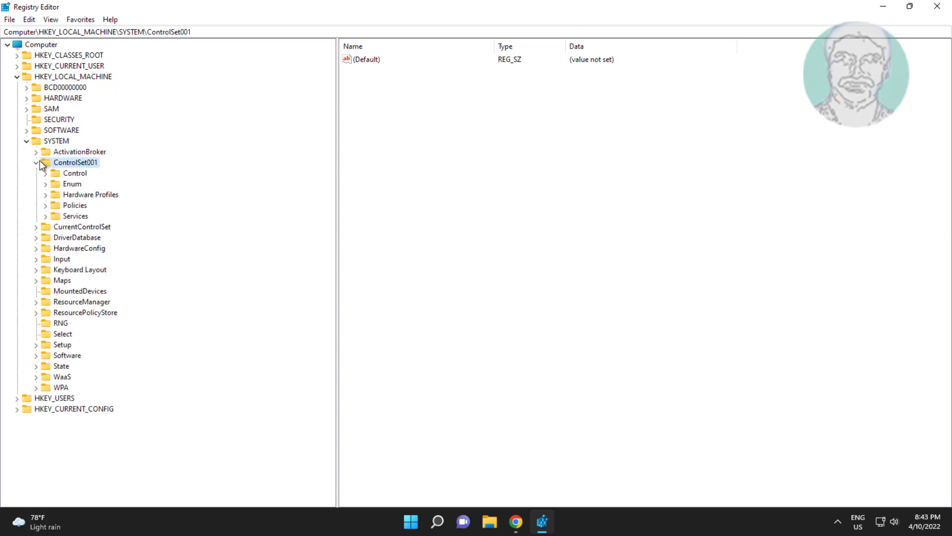
pyautogui.click(70, 174)
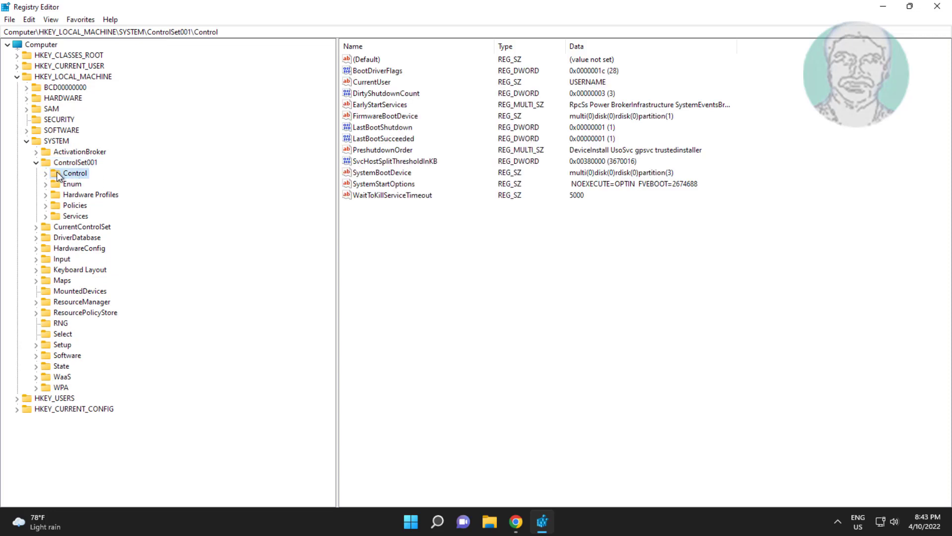
pyautogui.click(46, 173)
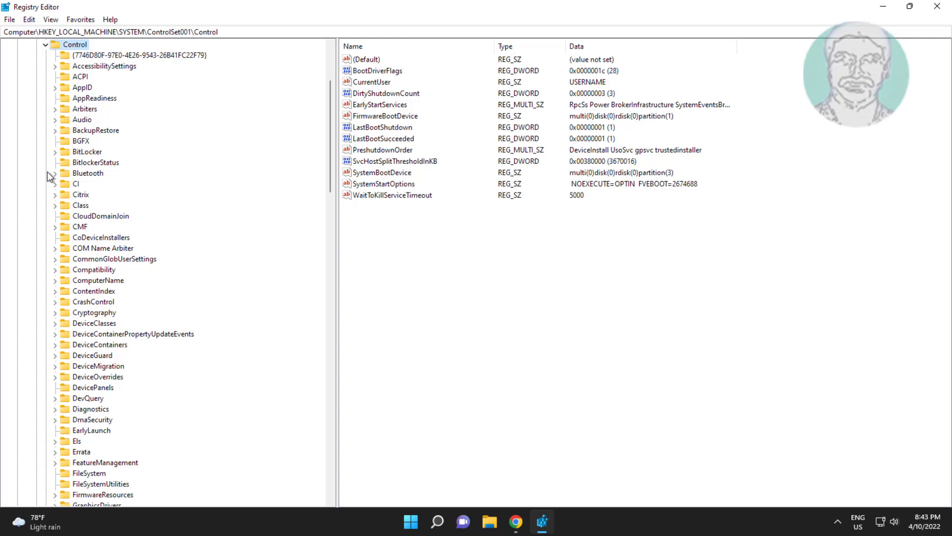
# Drill into Bluetooth > Audio > AVRCP and open the CT key showing DisableAbsoluteVolume.
pyautogui.click(84, 173)
pyautogui.click(57, 174)
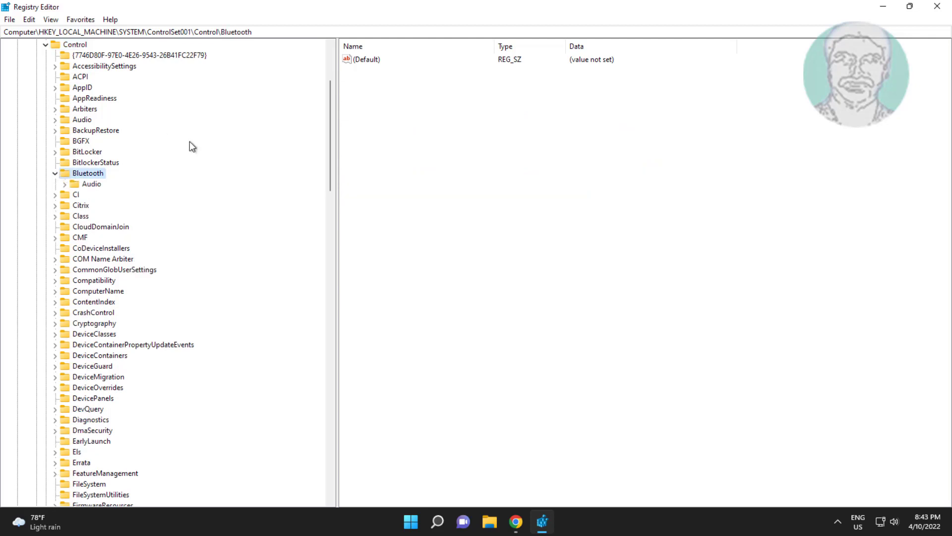
pyautogui.click(71, 183)
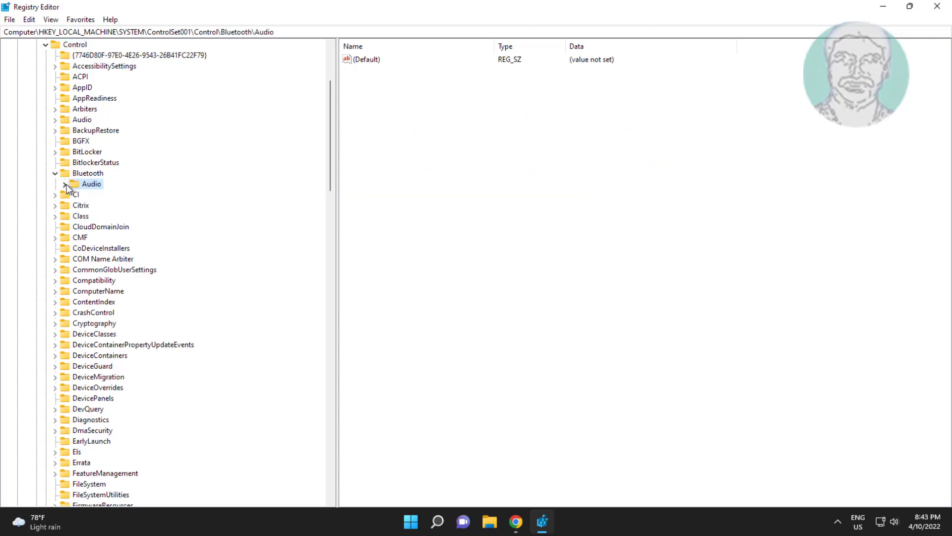
pyautogui.click(65, 185)
pyautogui.click(103, 208)
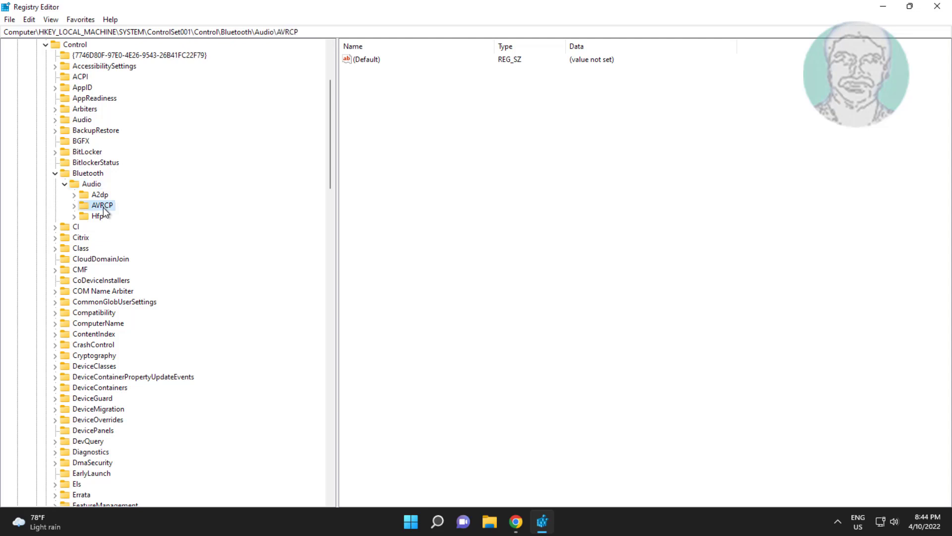
pyautogui.click(75, 207)
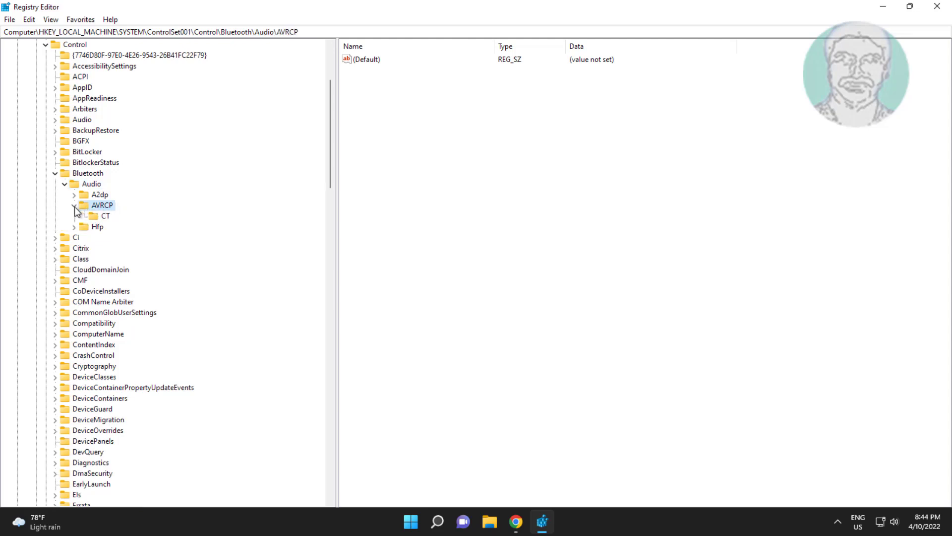
pyautogui.click(105, 217)
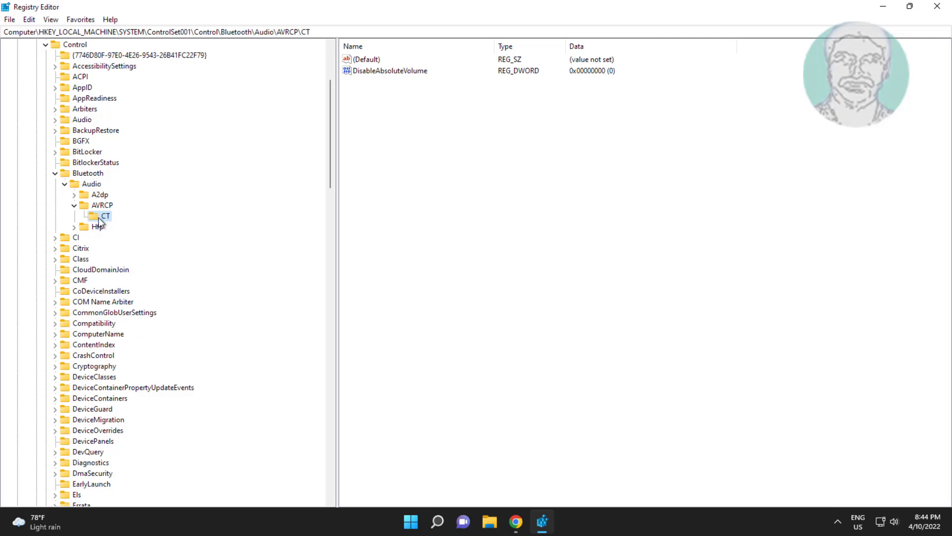
# Change the DisableAbsoluteVolume value from 0 to 1.
pyautogui.click(387, 72)
pyautogui.doubleClick(391, 71)
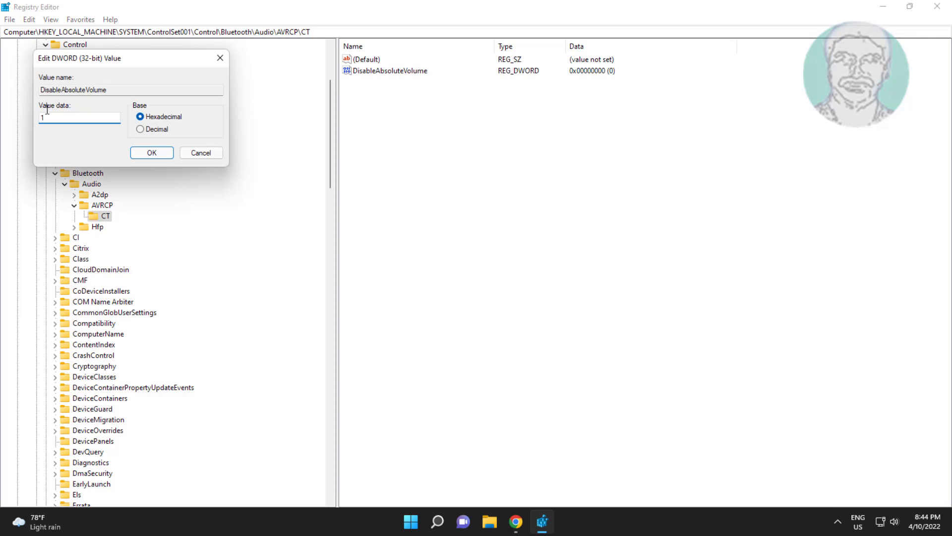
pyautogui.write('1')
pyautogui.click(158, 154)
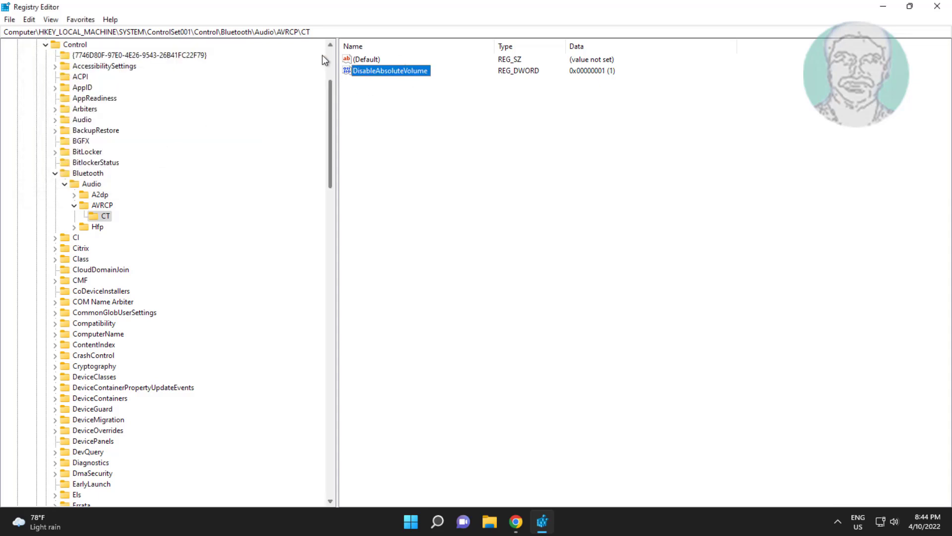
# Collapse the registry tree back to HKEY_LOCAL_MACHINE and close Registry Editor.
pyautogui.click(72, 206)
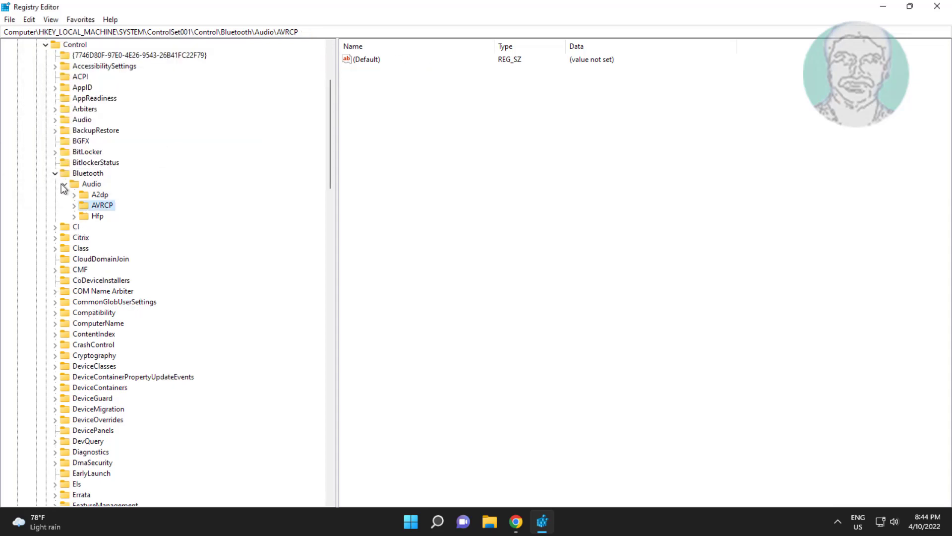
pyautogui.click(65, 184)
pyautogui.click(51, 173)
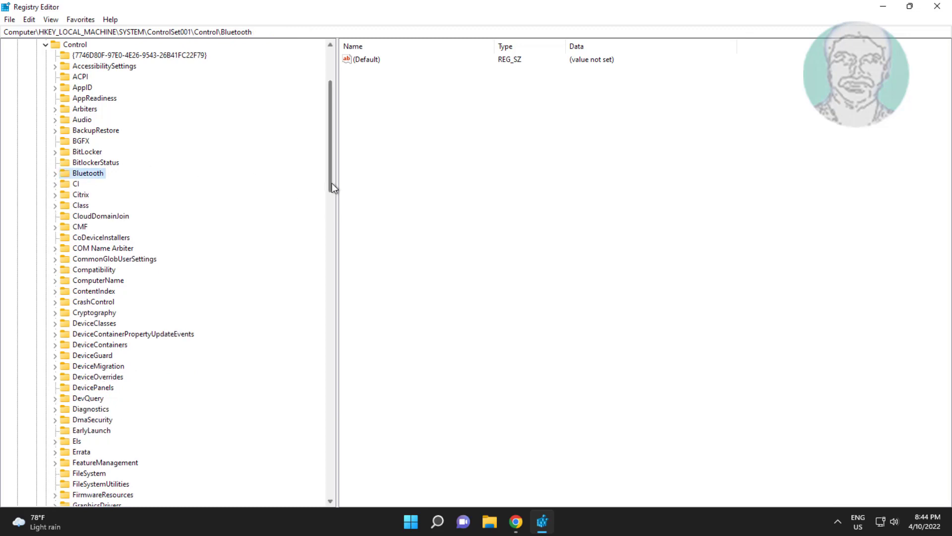
pyautogui.moveTo(332, 188); pyautogui.dragTo(332, 94)
pyautogui.click(46, 173)
pyautogui.click(35, 162)
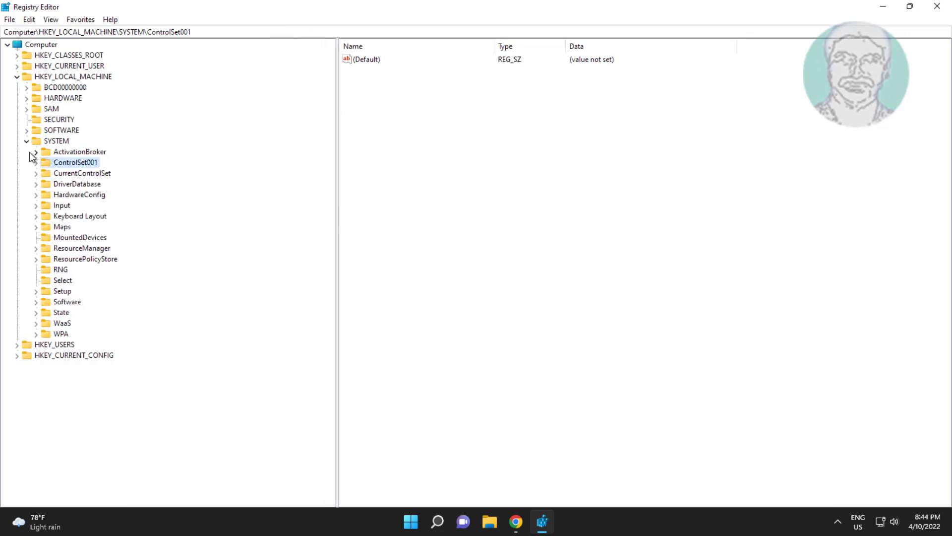
pyautogui.click(26, 141)
pyautogui.click(17, 77)
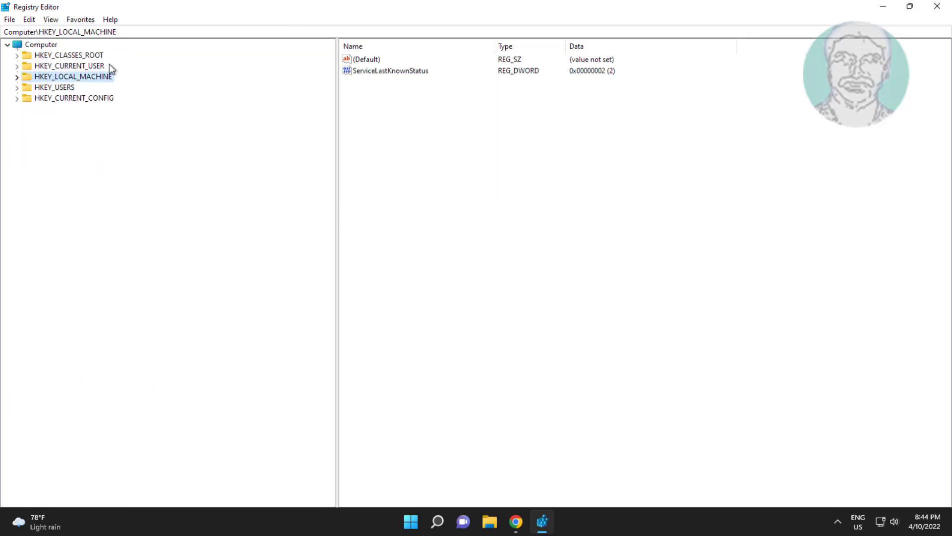
pyautogui.click(937, 6)
pyautogui.click(425, 520)
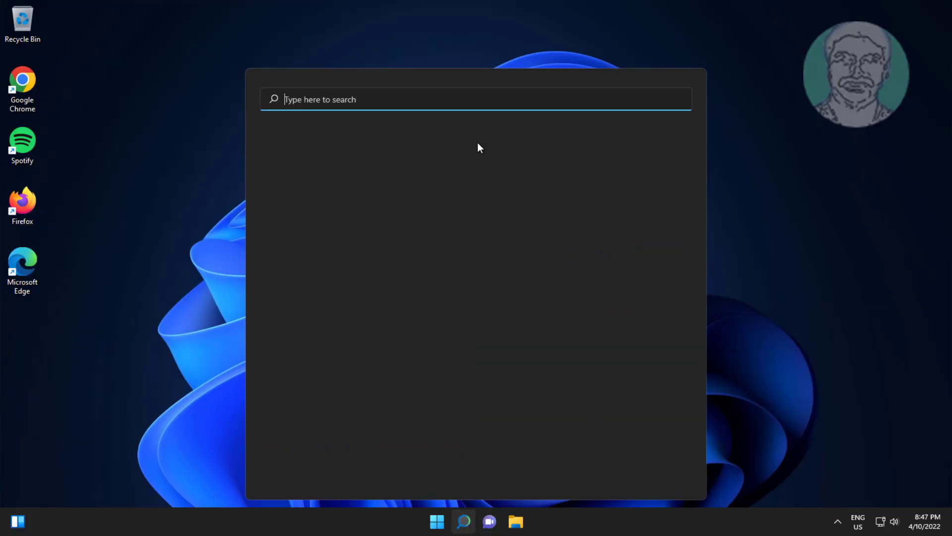
# Search for 'control panel' so Control Panel appears as the best match.
pyautogui.write('c')
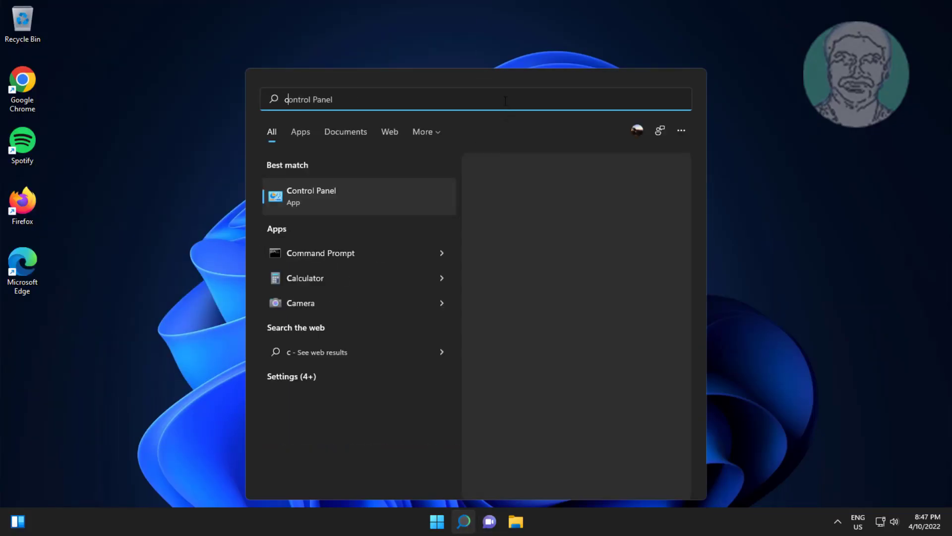
pyautogui.write('ontrol p')
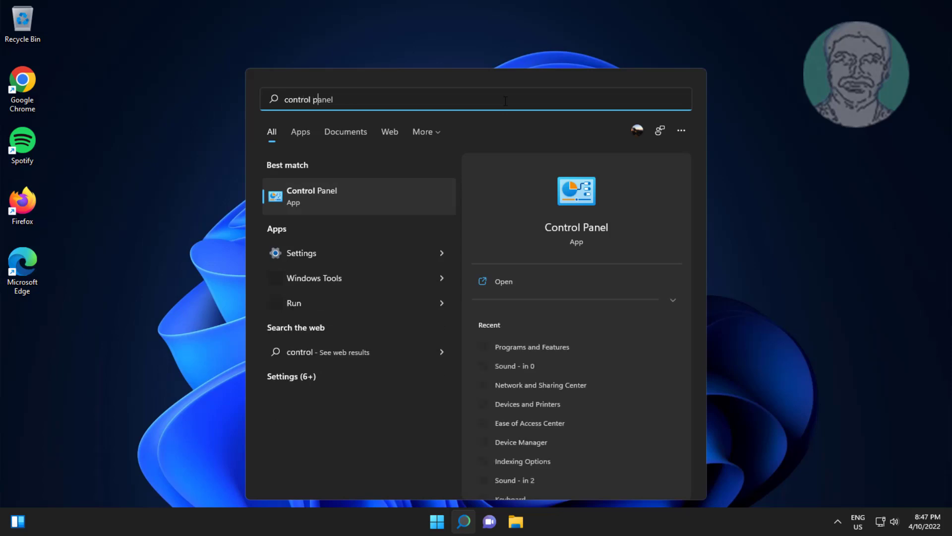
pyautogui.write('anel')
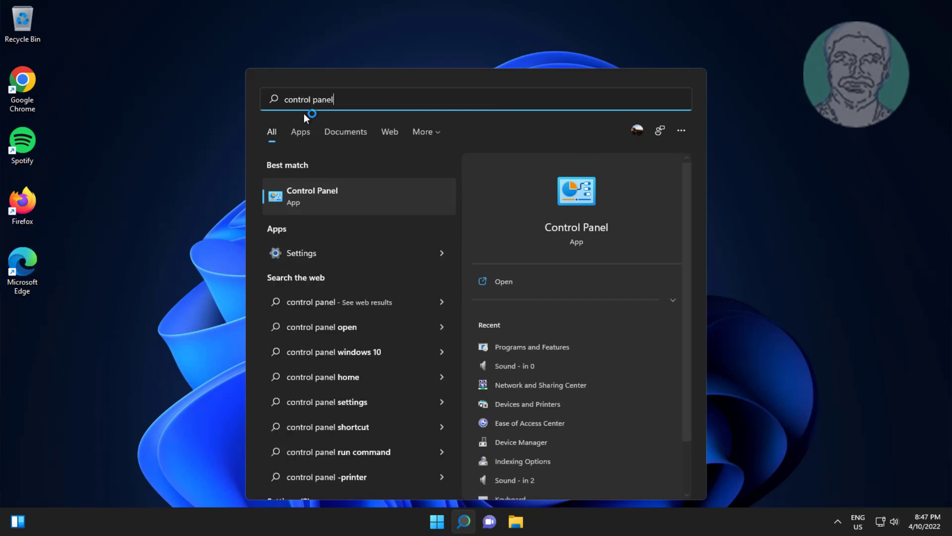
# Open Control Panel's Sound settings and the Properties of the Speakers playback device.
pyautogui.click(323, 192)
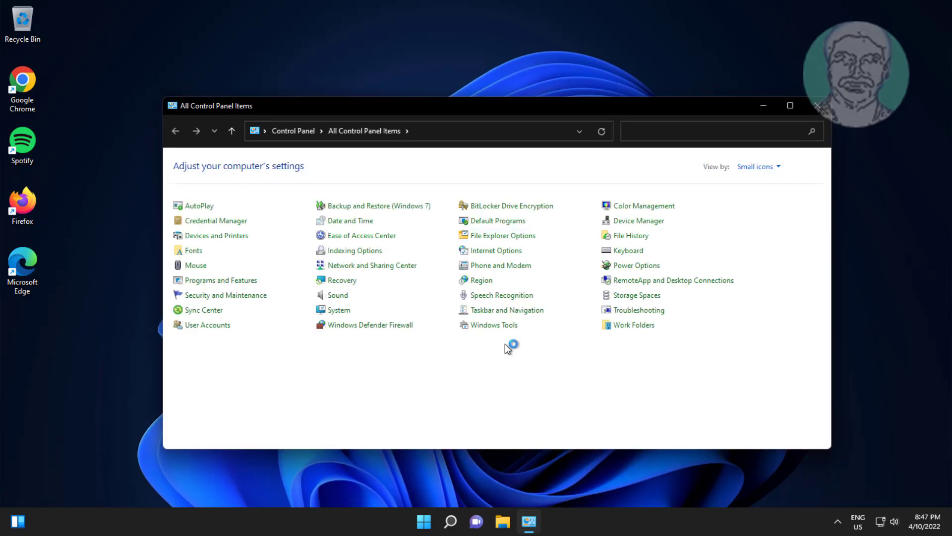
pyautogui.click(342, 297)
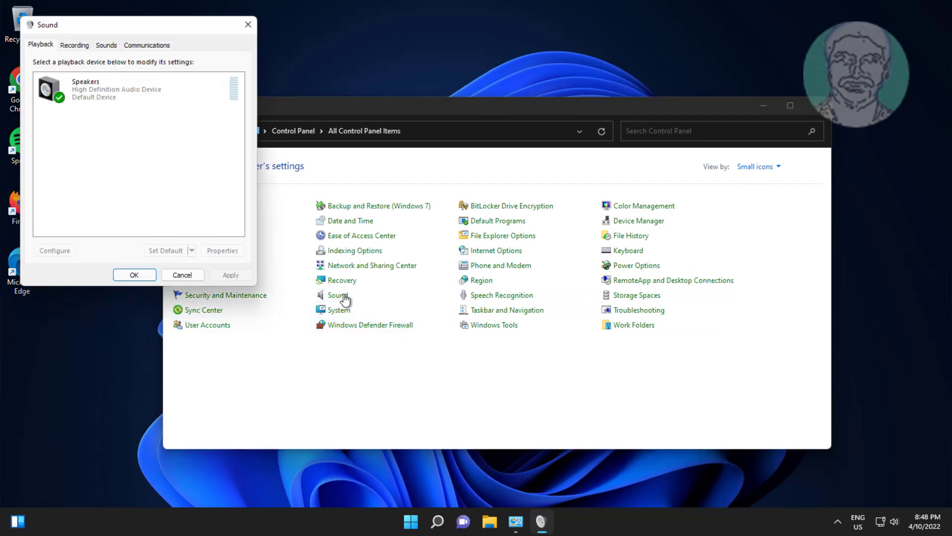
pyautogui.click(148, 96)
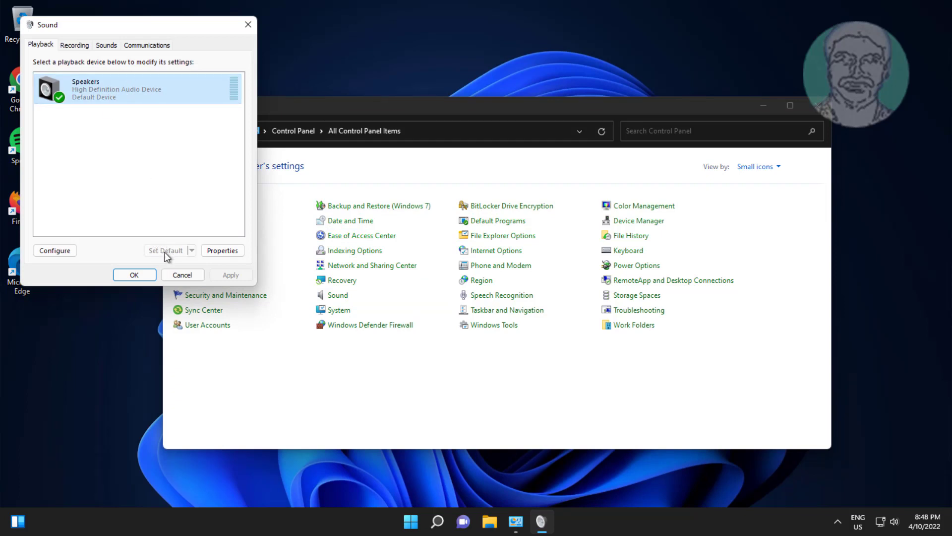
pyautogui.click(210, 255)
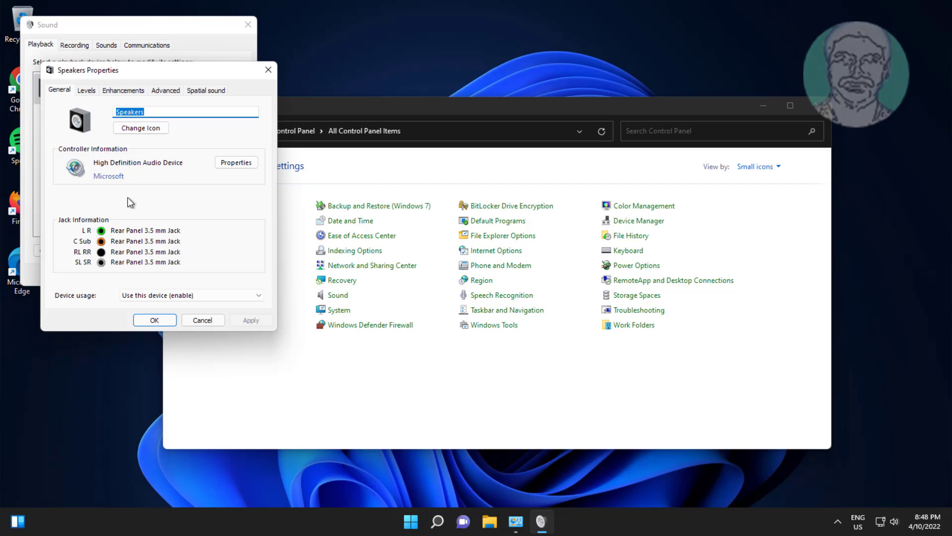
# Disable all speaker enhancements and test the 16 bit, 96000 Hz default format.
pyautogui.click(105, 92)
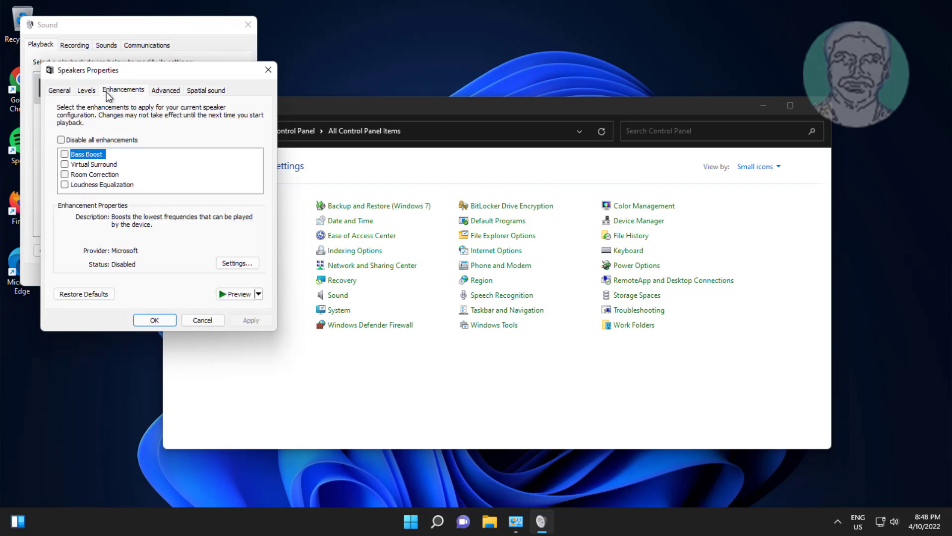
pyautogui.click(61, 141)
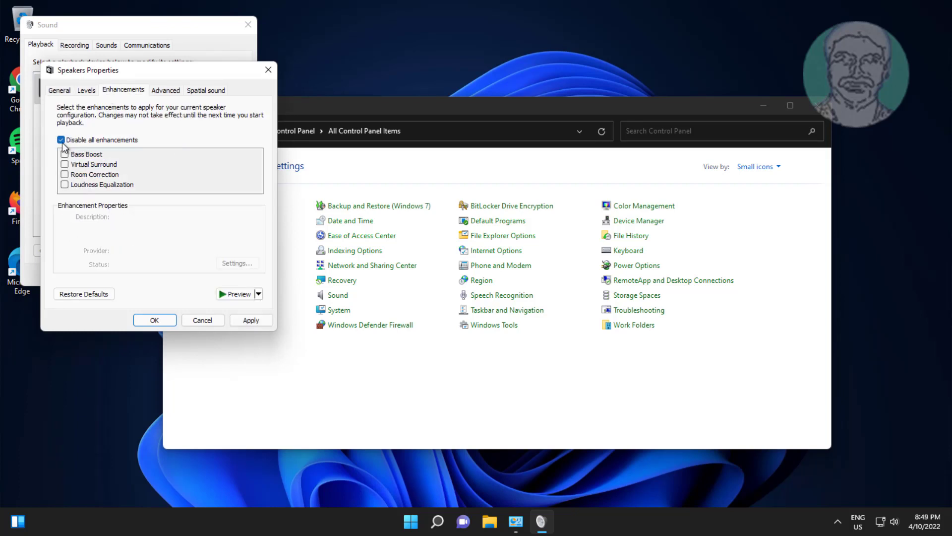
pyautogui.click(167, 90)
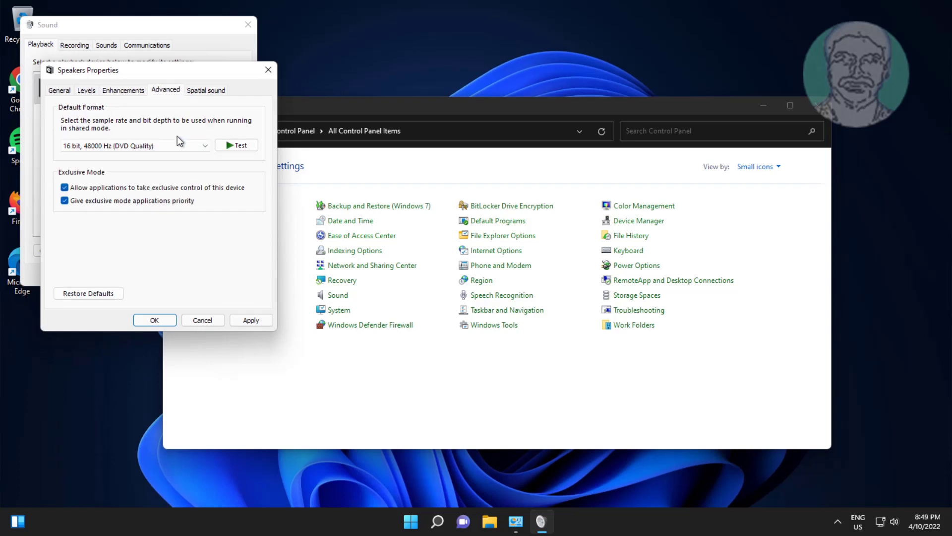
pyautogui.click(180, 149)
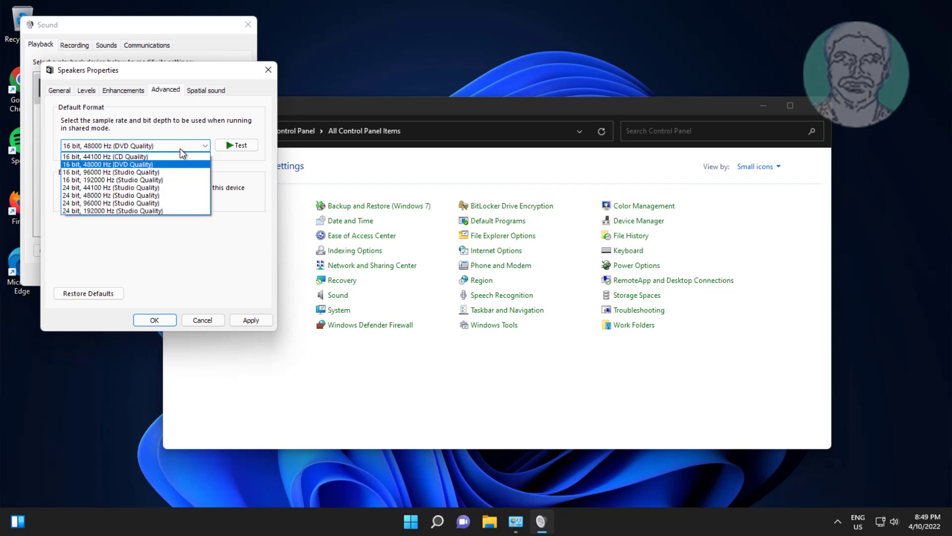
pyautogui.click(118, 171)
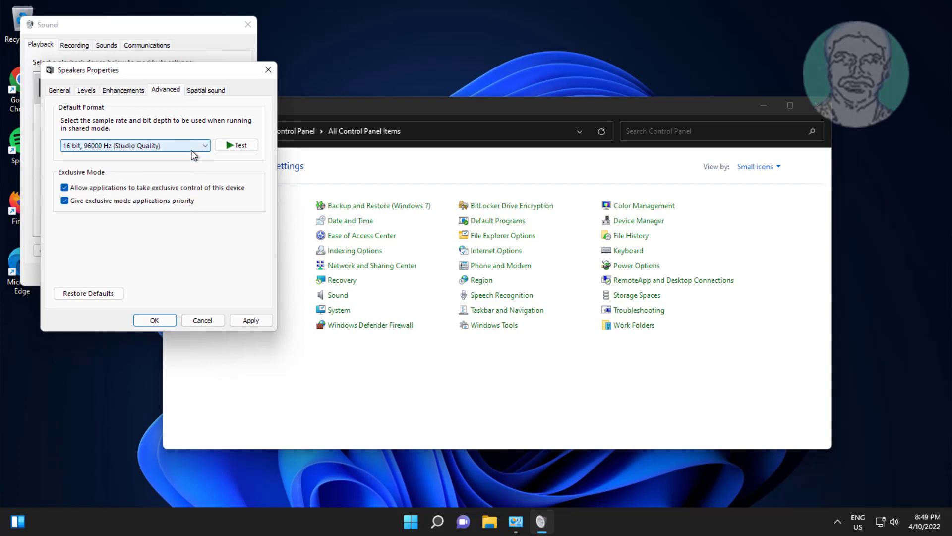
pyautogui.click(231, 145)
pyautogui.click(513, 303)
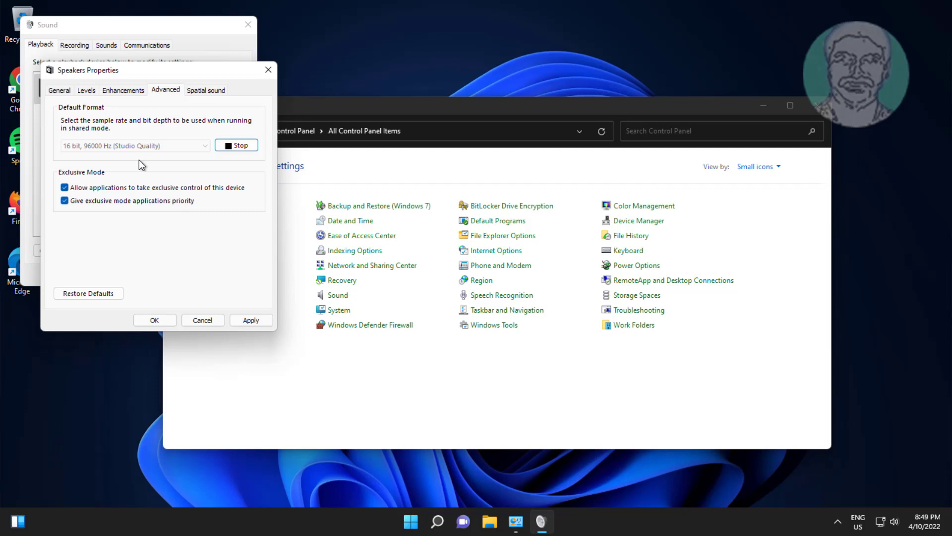
# Switch the default format to 16 bit, 192000 Hz and play a test sound.
pyautogui.click(180, 146)
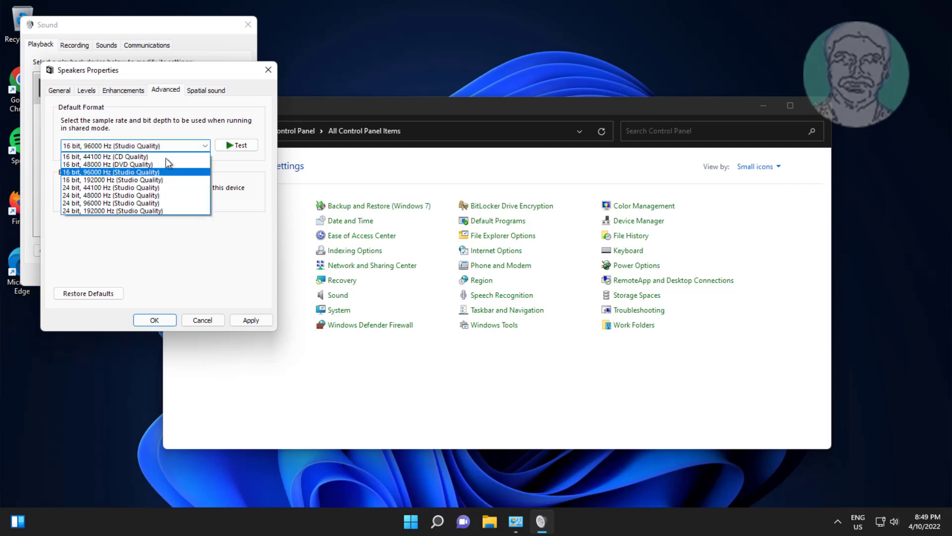
pyautogui.click(129, 180)
pyautogui.click(243, 148)
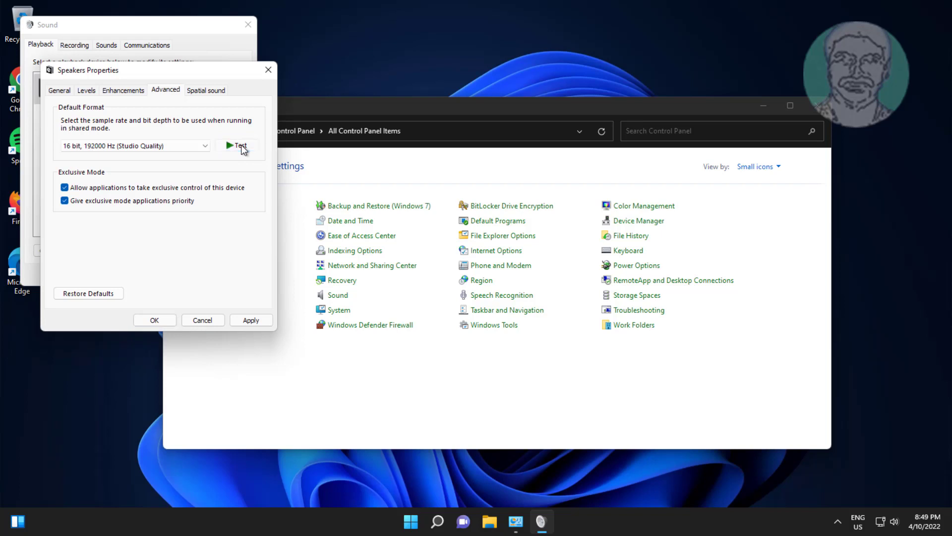
pyautogui.click(513, 306)
# Turn off exclusive control for the speakers, apply, and close the Sound dialogs.
pyautogui.click(64, 187)
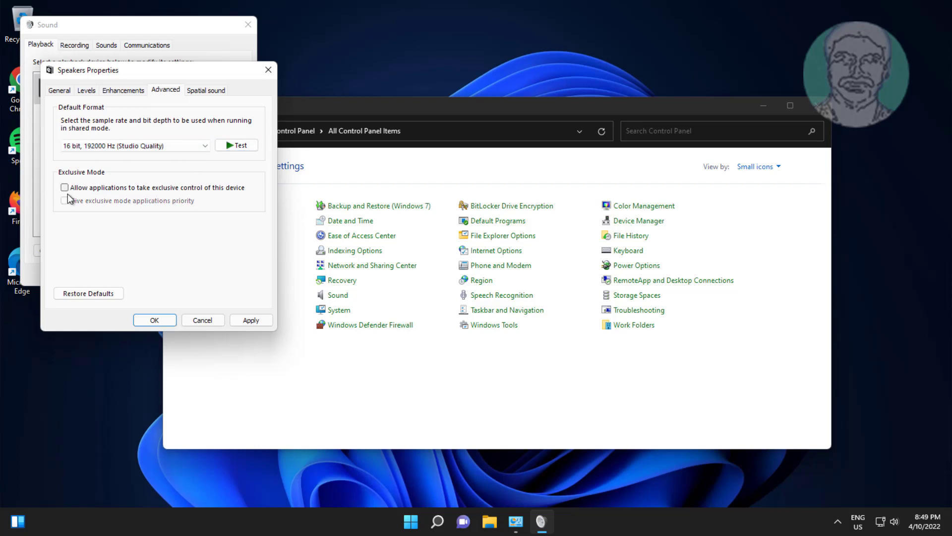
pyautogui.click(255, 320)
pyautogui.click(169, 321)
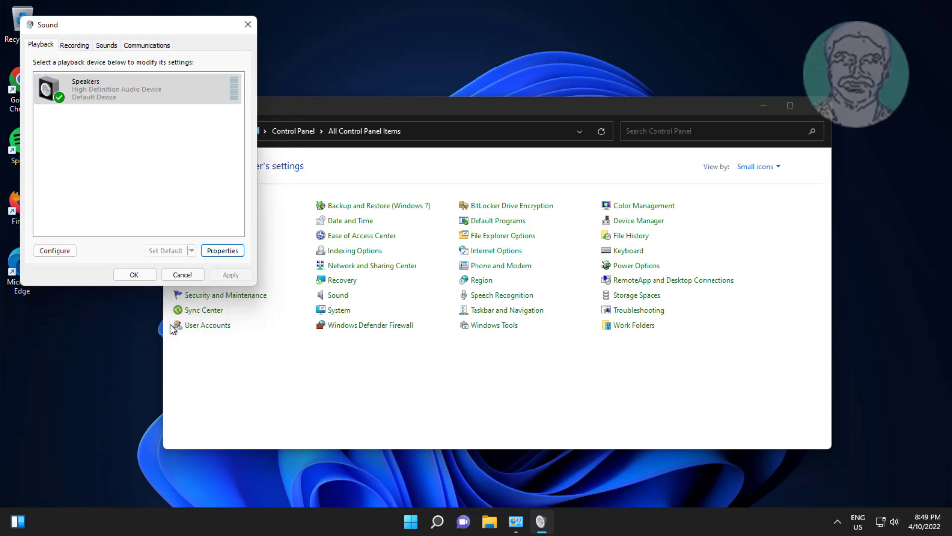
pyautogui.click(128, 281)
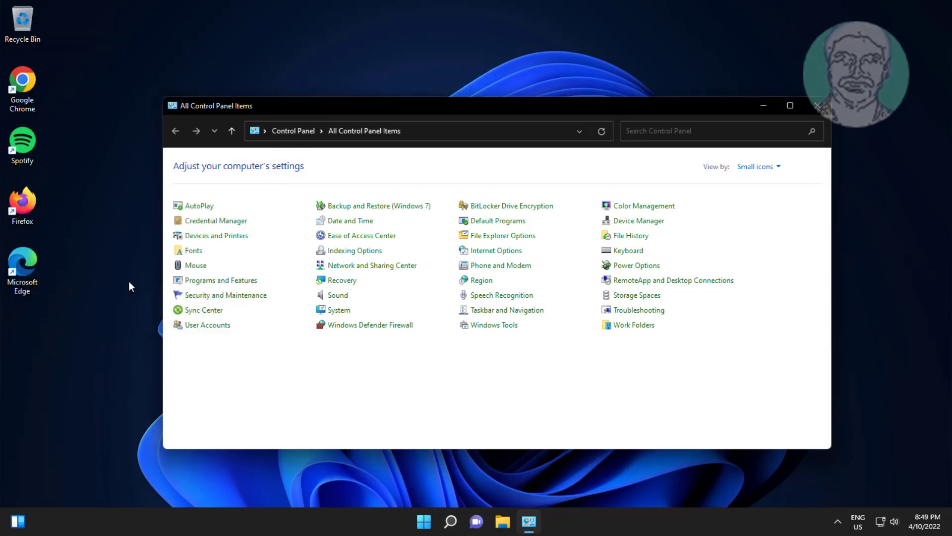
# Close Control Panel and launch Device Manager by searching 'device manager'.
pyautogui.click(825, 104)
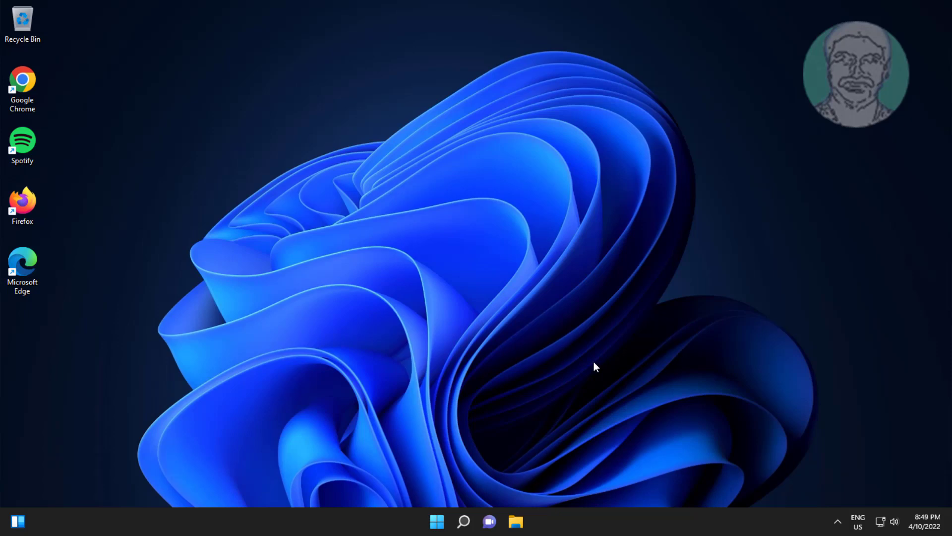
pyautogui.click(463, 521)
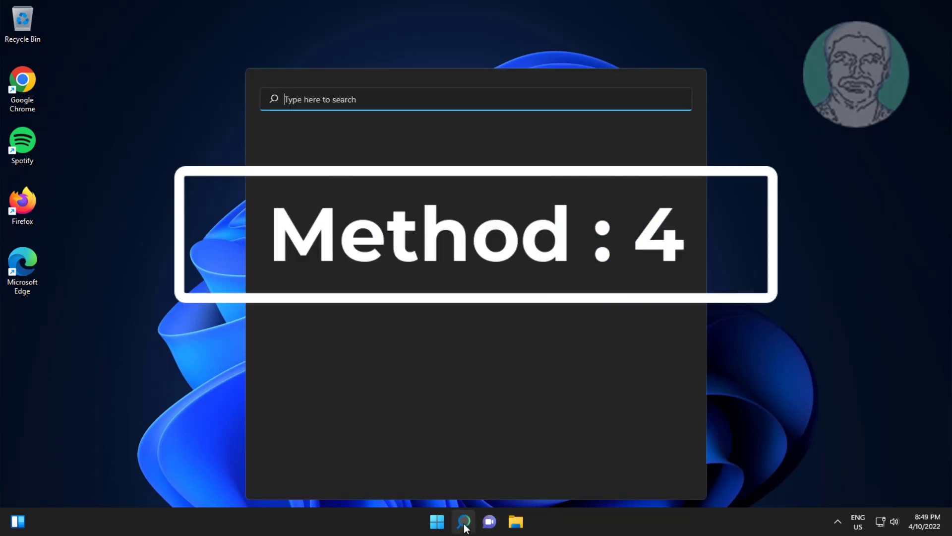
pyautogui.write('de')
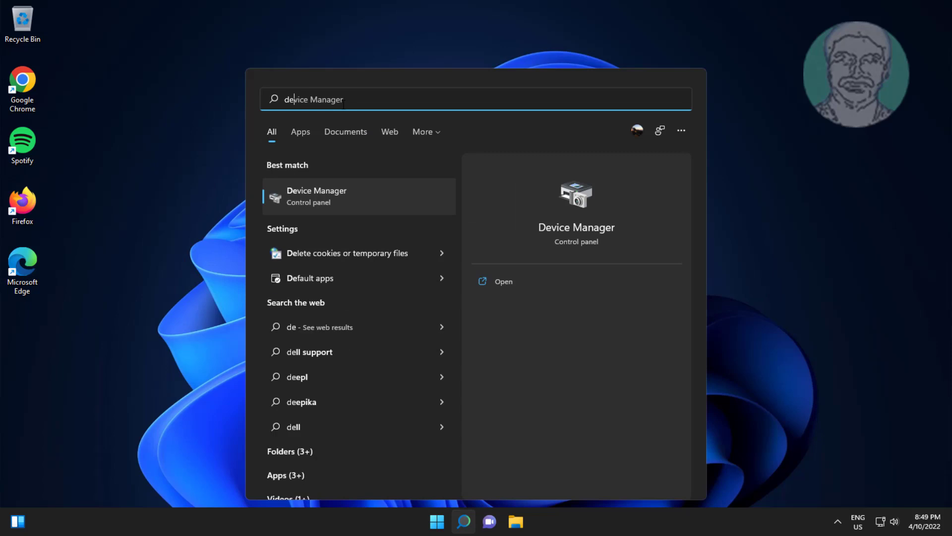
pyautogui.write('vice manager')
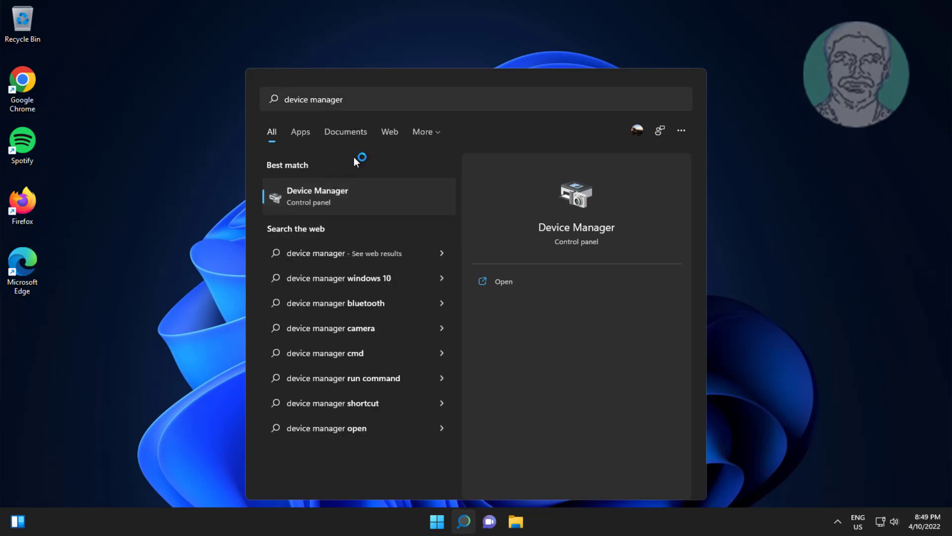
pyautogui.click(342, 208)
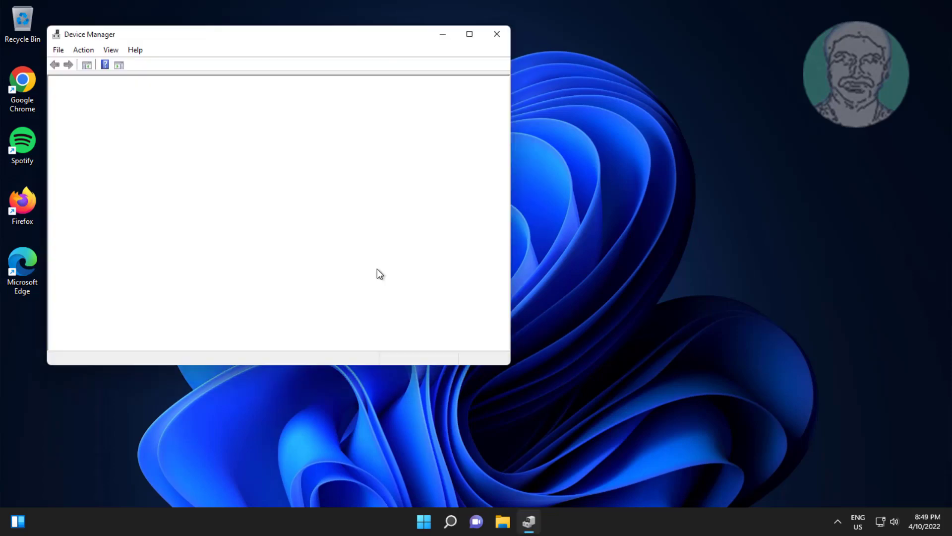
# Update the High Definition Audio Device driver under Sound, video and game controllers automatically.
pyautogui.click(134, 295)
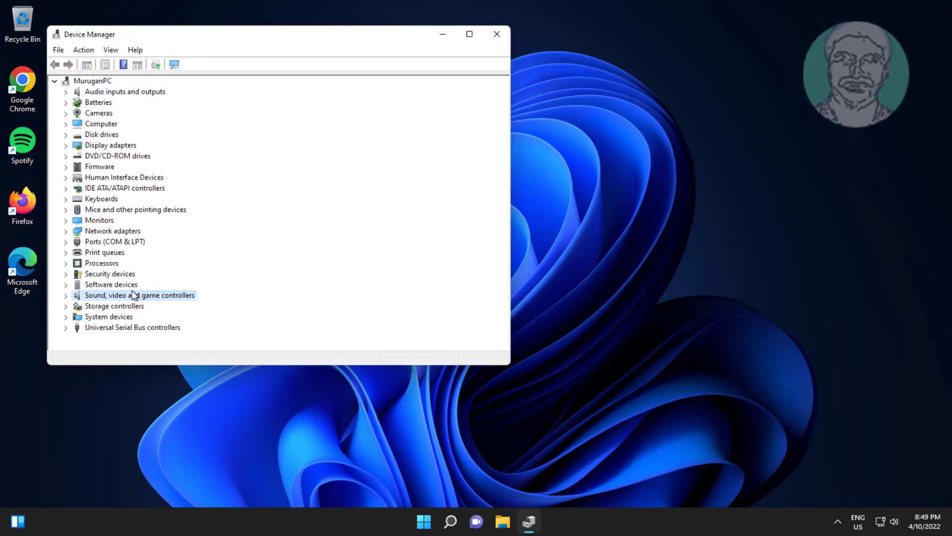
pyautogui.click(68, 296)
pyautogui.click(157, 306)
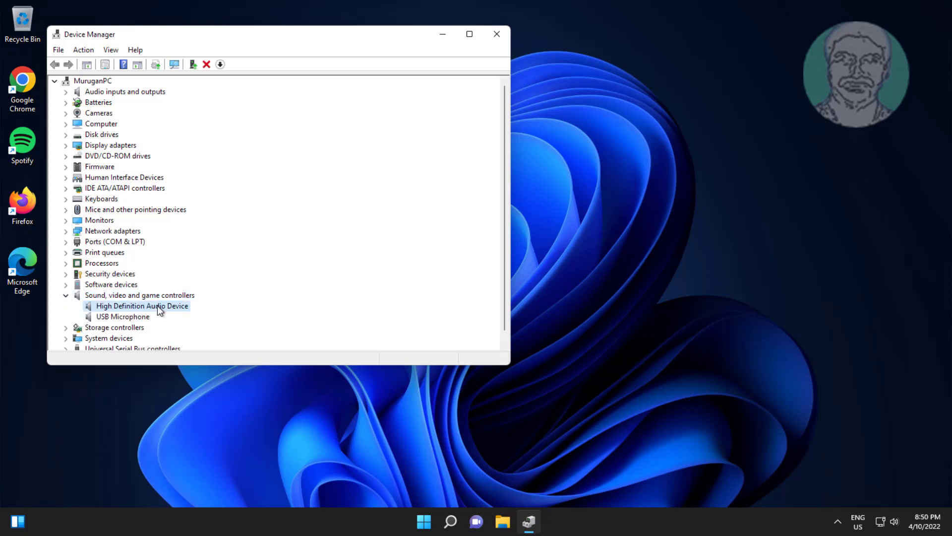
pyautogui.rightClick(169, 304)
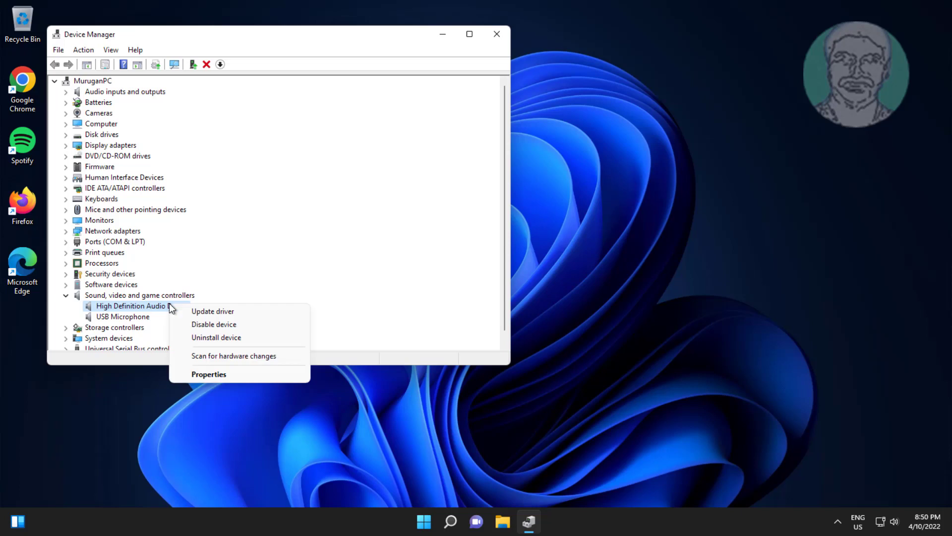
pyautogui.click(217, 313)
pyautogui.click(243, 191)
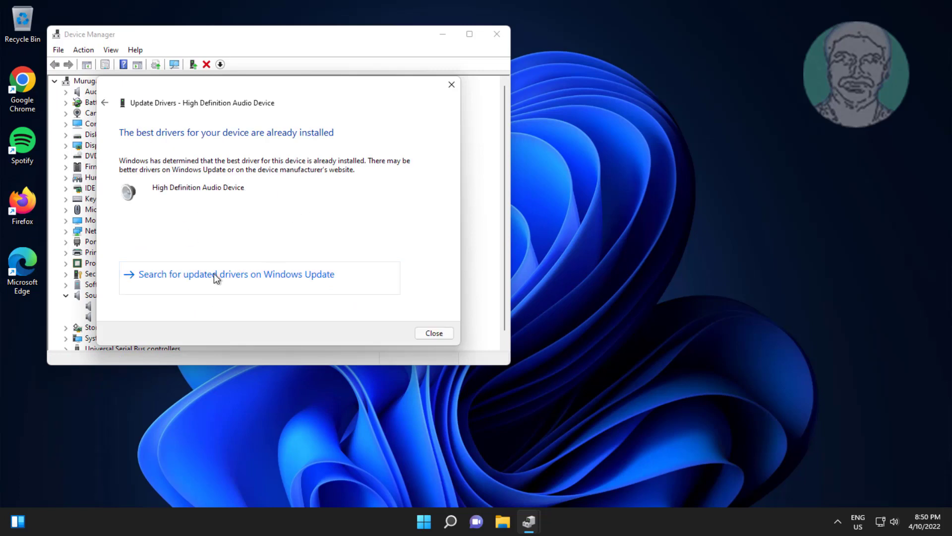
# Check Windows Update for newer drivers, find the PC up to date, and close Settings.
pyautogui.click(213, 273)
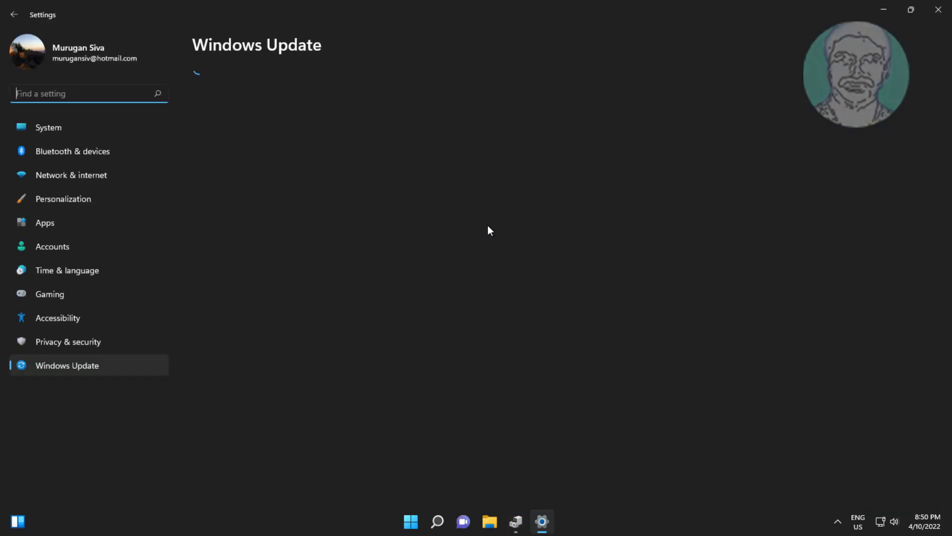
pyautogui.click(721, 102)
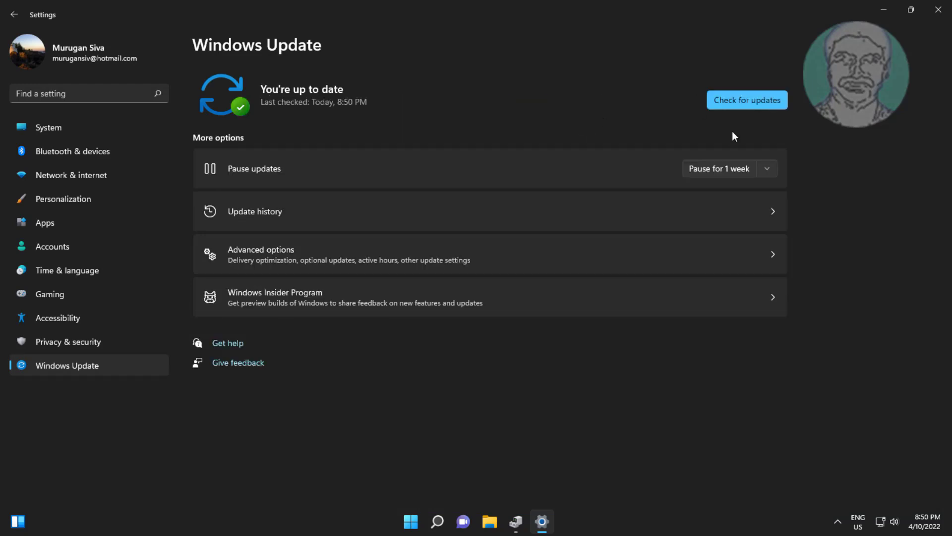
pyautogui.click(939, 10)
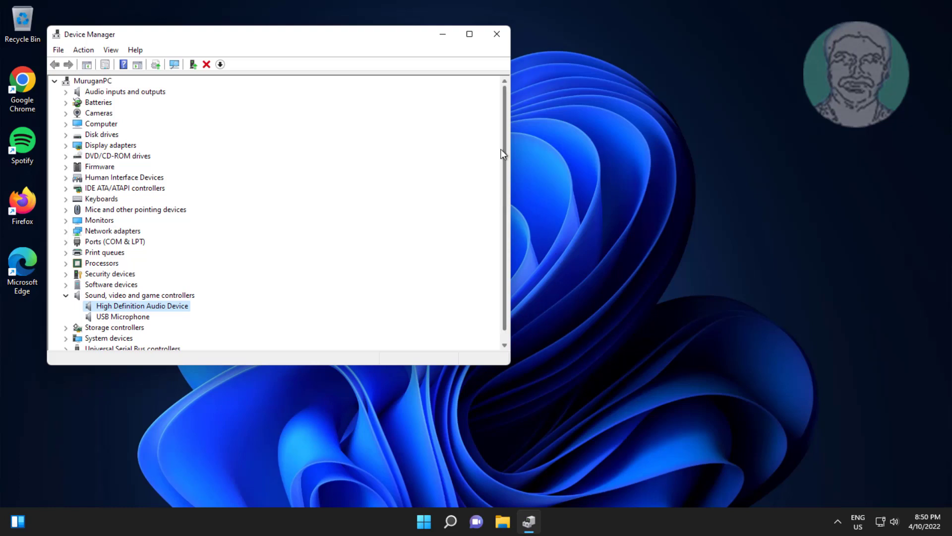
# Relaunch Device Manager through 'device manager' search and expand Sound, video and game controllers.
pyautogui.click(496, 33)
pyautogui.press('super+s')
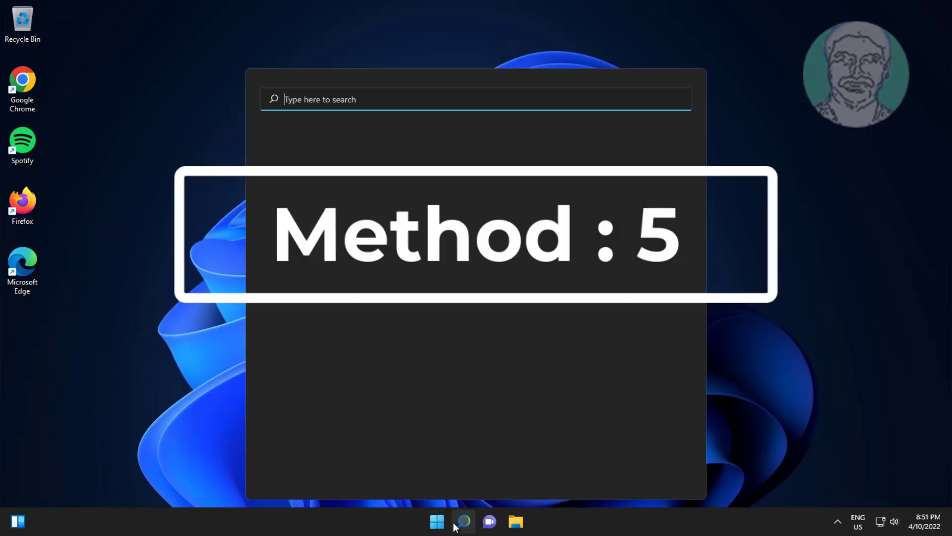
pyautogui.write('d')
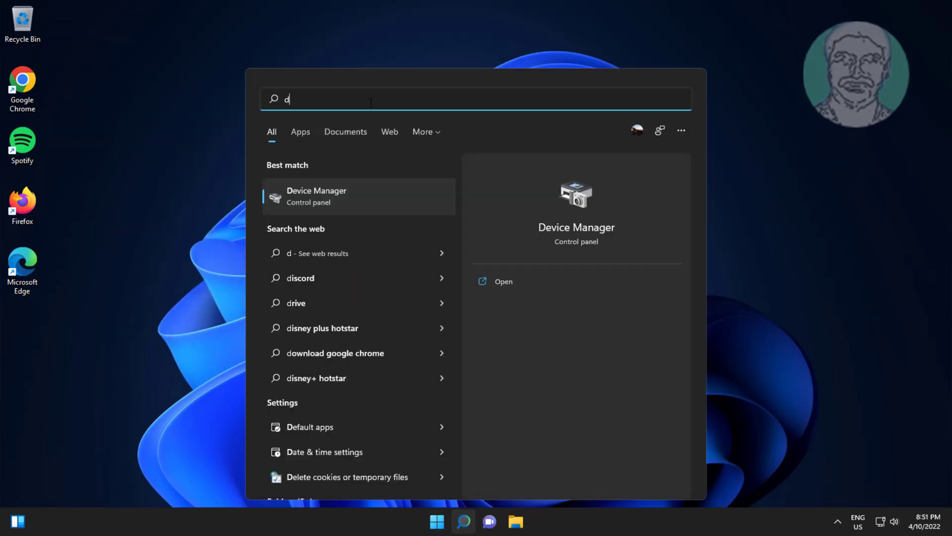
pyautogui.write('evice manager')
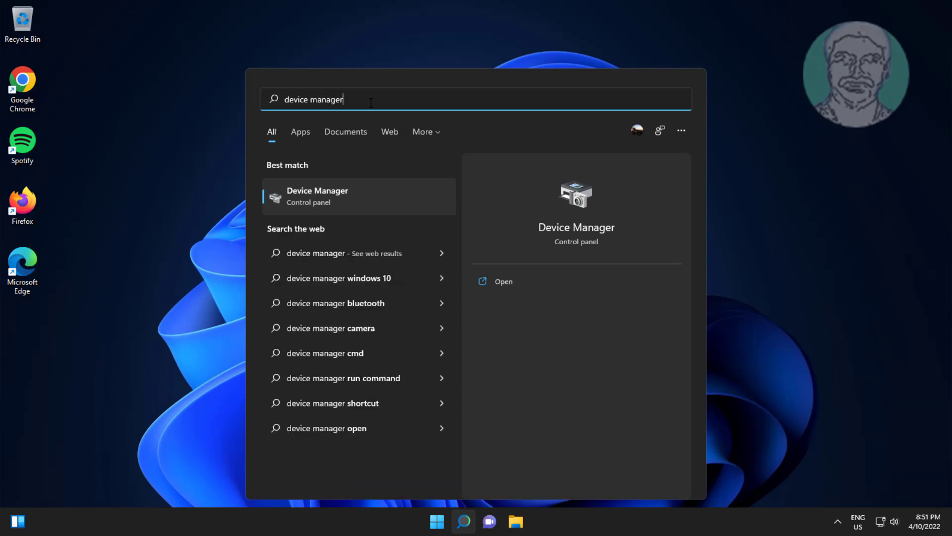
pyautogui.click(309, 195)
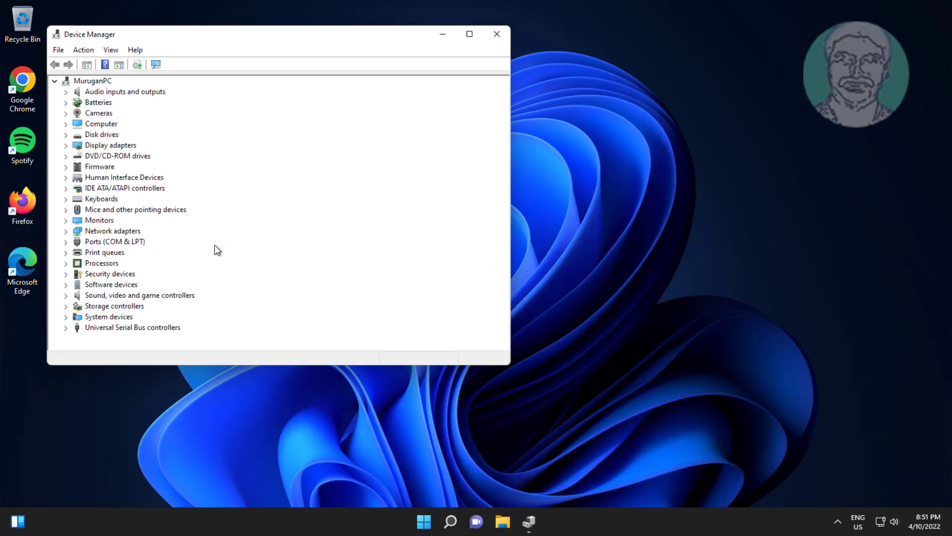
pyautogui.click(143, 296)
pyautogui.click(70, 295)
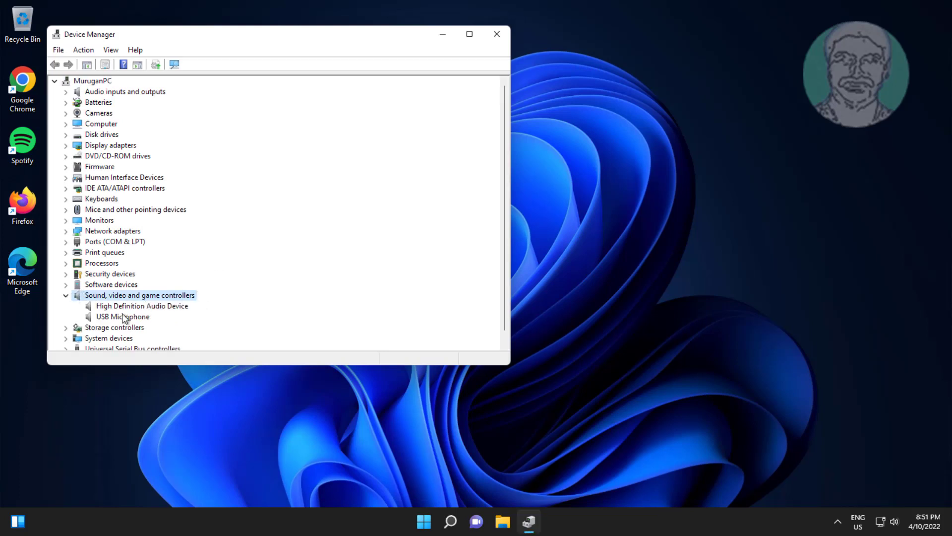
# Reinstall the High Definition Audio Device driver picked from the compatible drivers on this computer.
pyautogui.click(165, 305)
pyautogui.rightClick(169, 303)
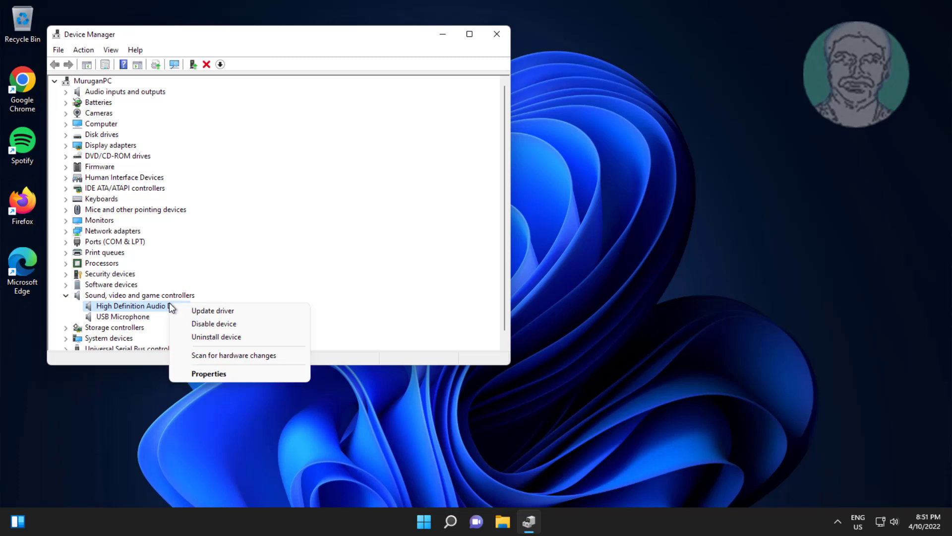
pyautogui.click(222, 311)
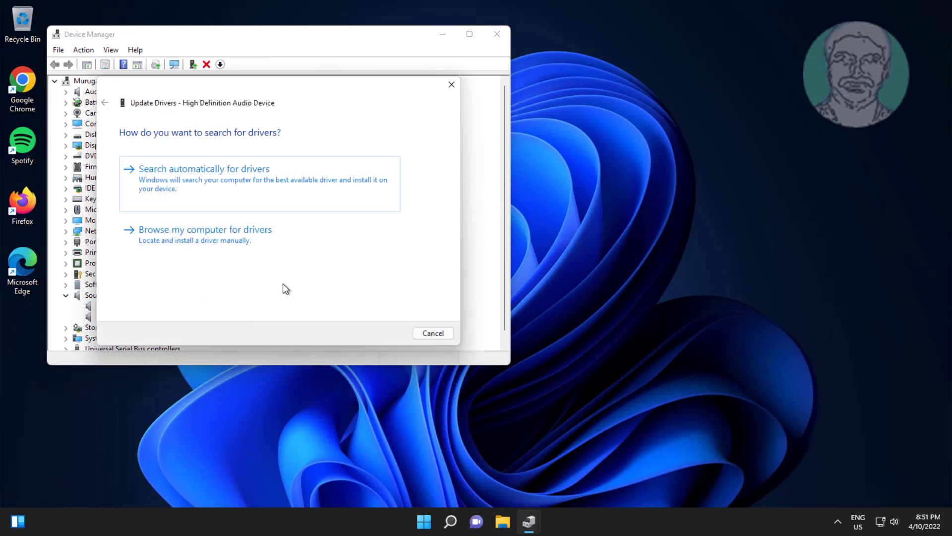
pyautogui.click(248, 239)
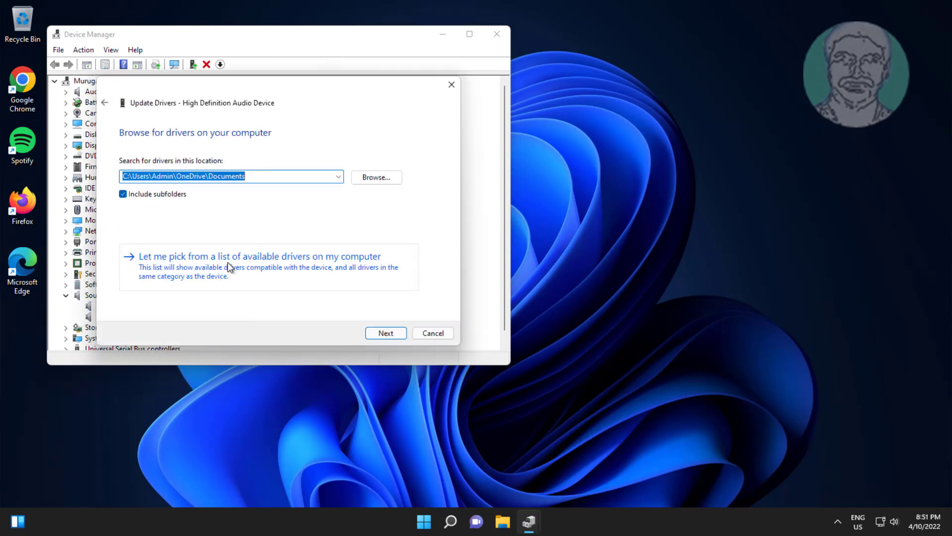
pyautogui.click(183, 268)
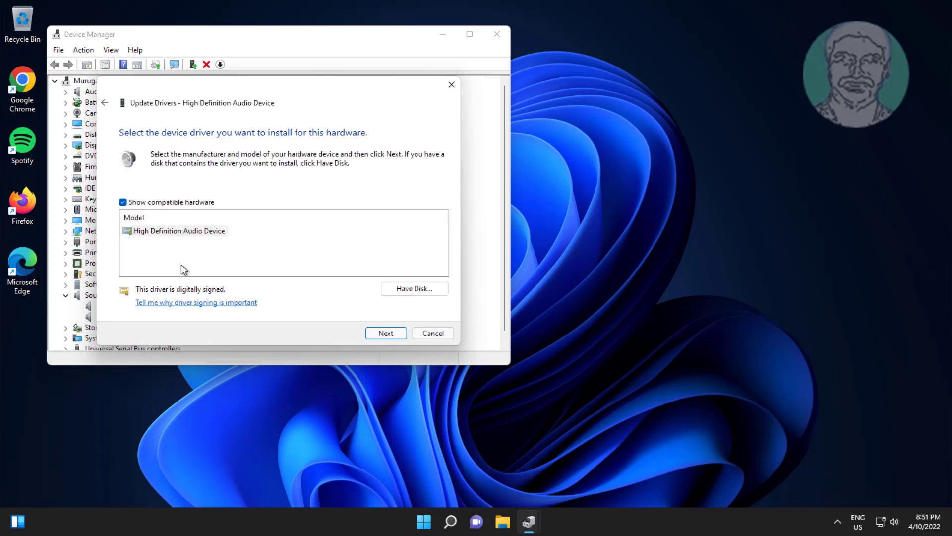
pyautogui.click(210, 231)
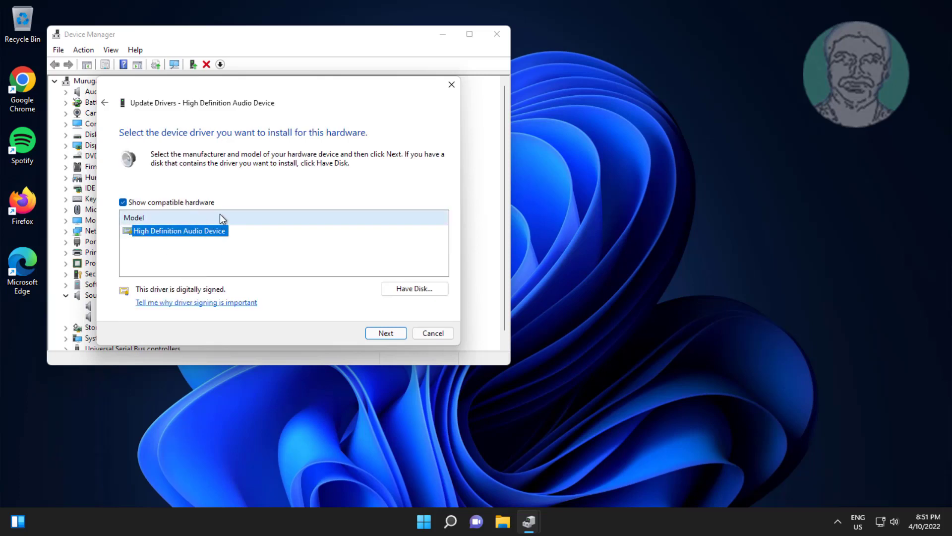
pyautogui.click(381, 333)
pyautogui.click(534, 312)
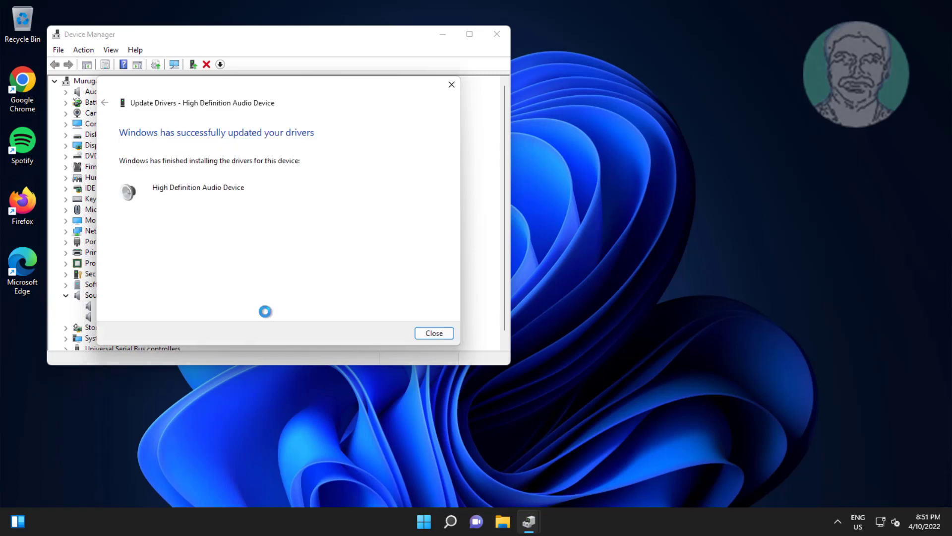
pyautogui.click(424, 331)
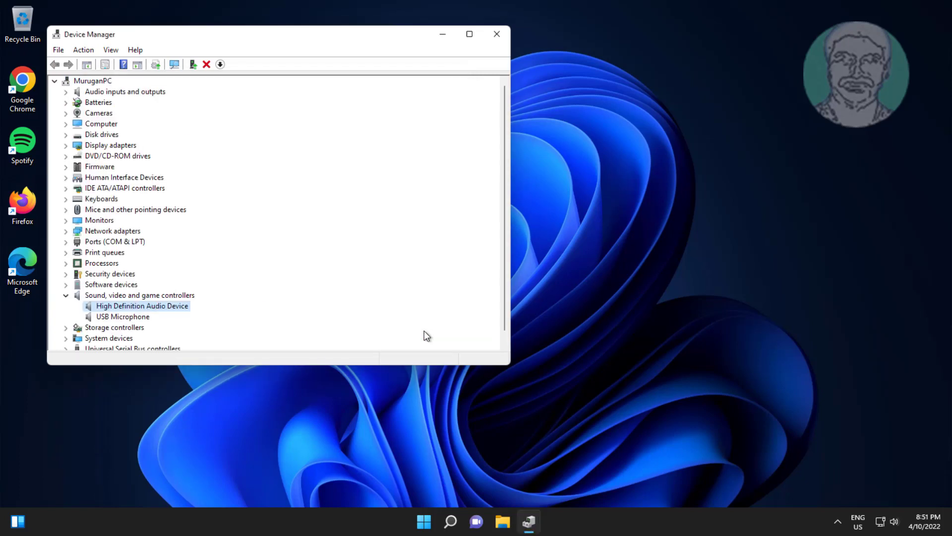
# Reopen Device Manager through 'device manager' search and expand Sound, video and game controllers.
pyautogui.click(496, 33)
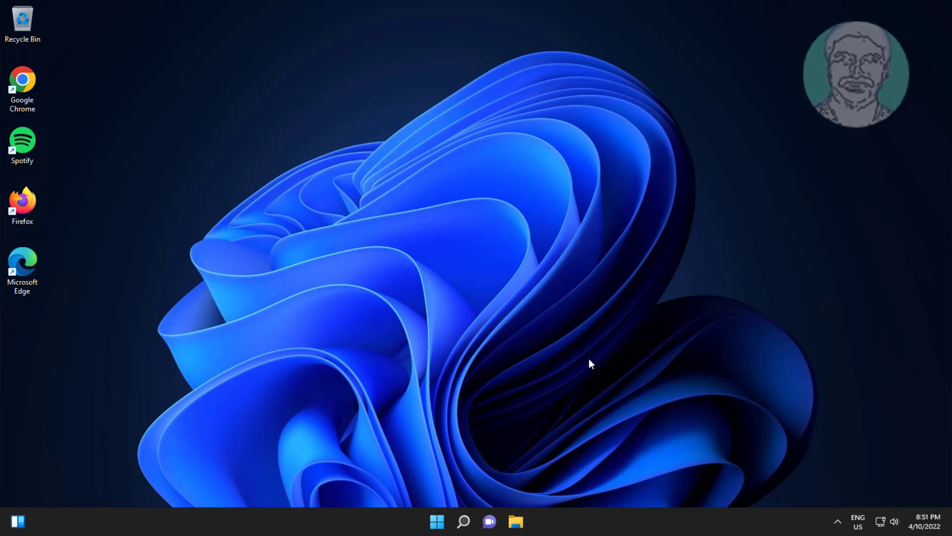
pyautogui.click(466, 516)
pyautogui.write('de')
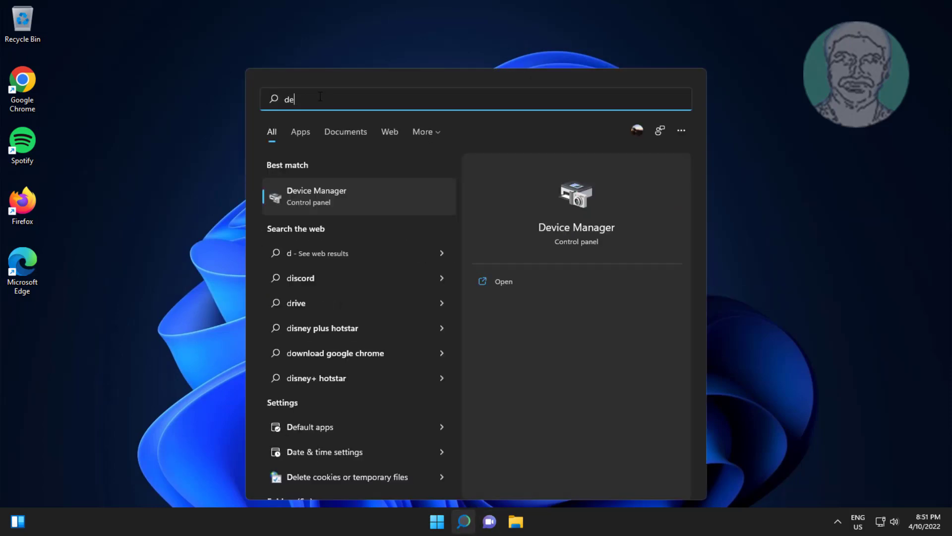
pyautogui.write('vice manager')
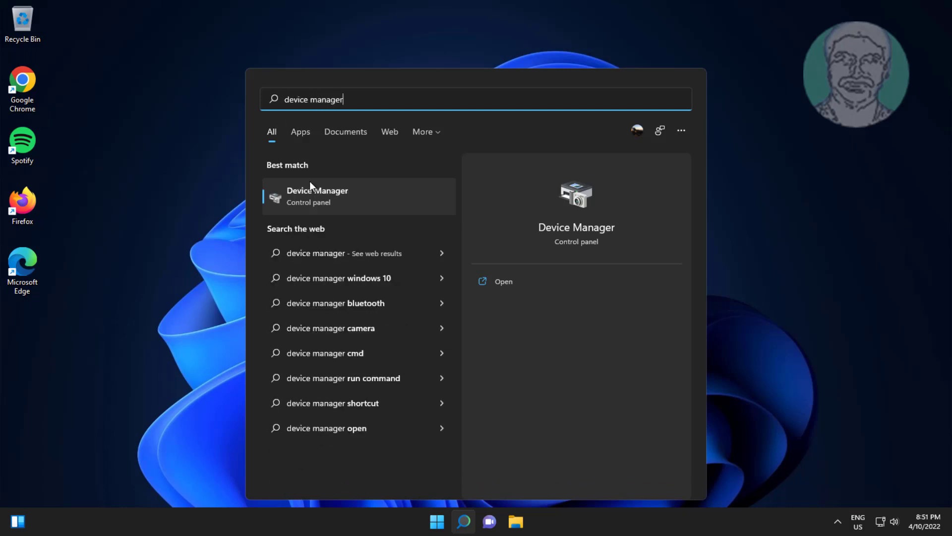
pyautogui.click(325, 189)
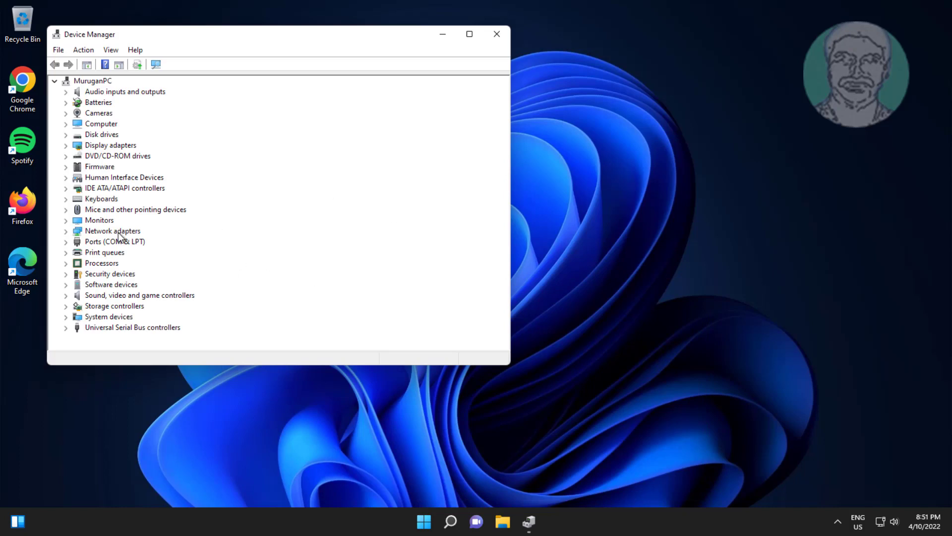
pyautogui.click(118, 295)
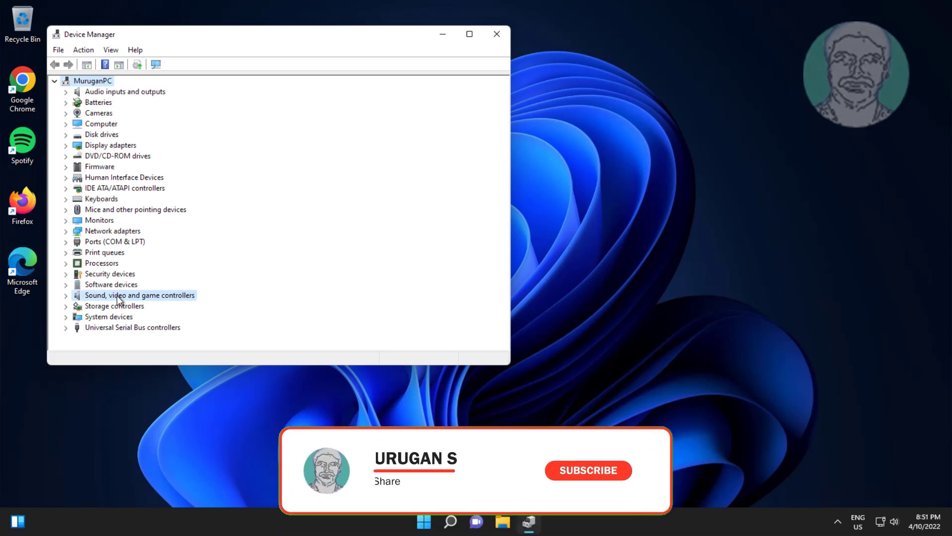
pyautogui.click(71, 295)
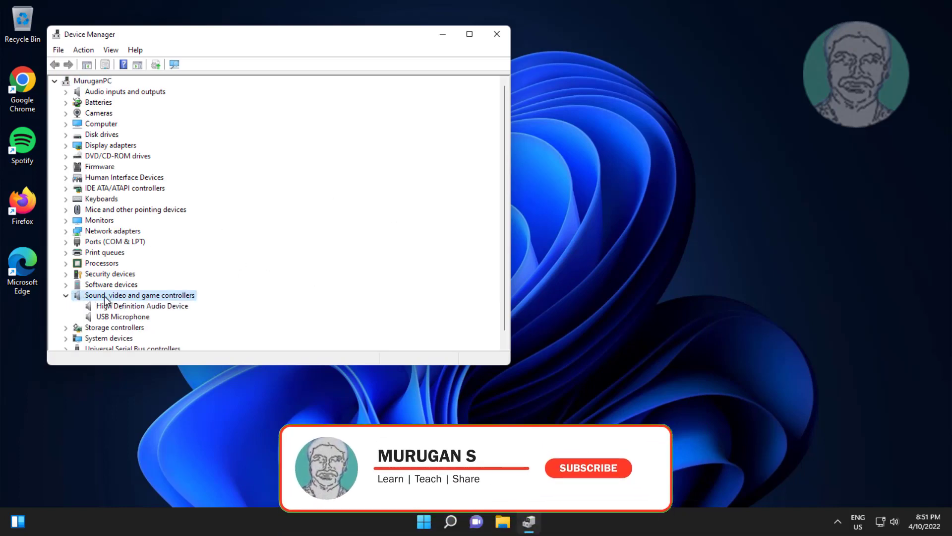
# Uninstall the High Definition Audio Device and confirm its removal.
pyautogui.click(145, 306)
pyautogui.rightClick(187, 307)
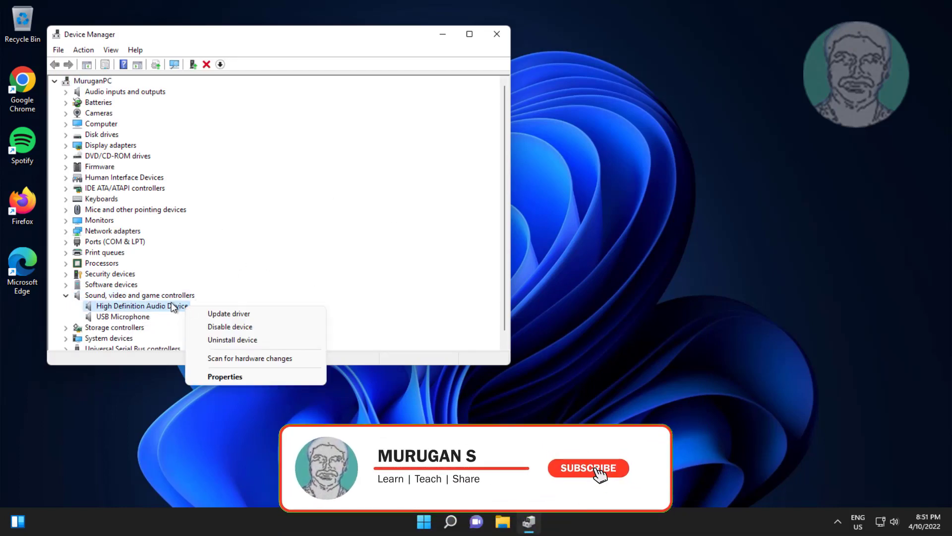
pyautogui.click(226, 336)
pyautogui.click(496, 304)
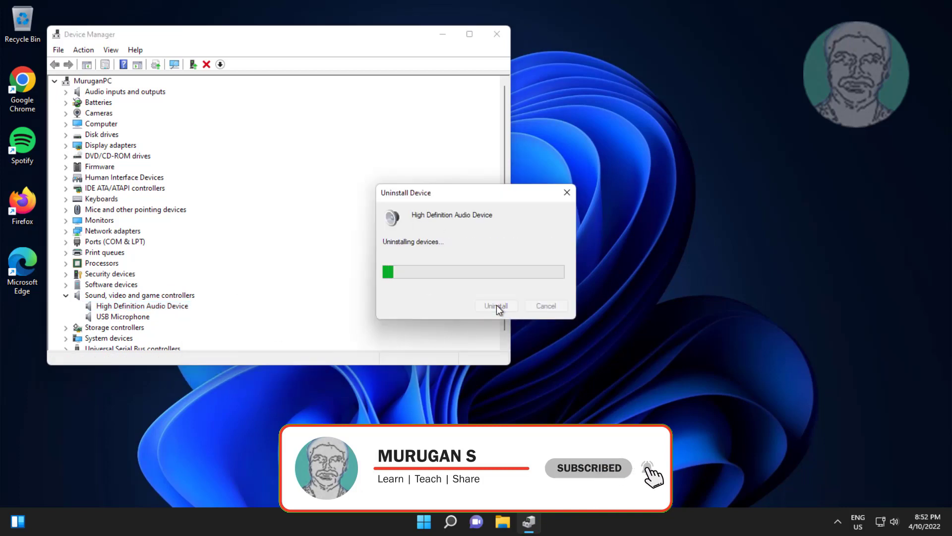
pyautogui.click(519, 267)
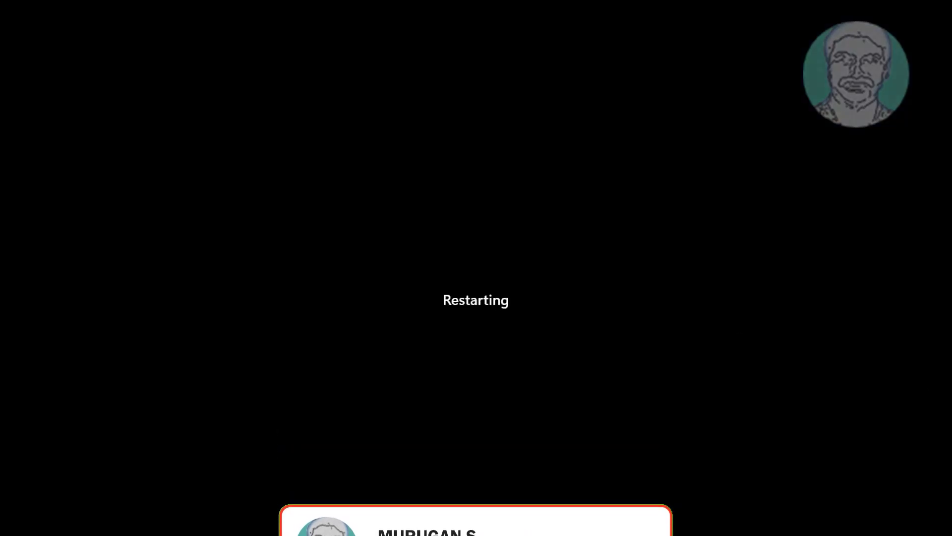